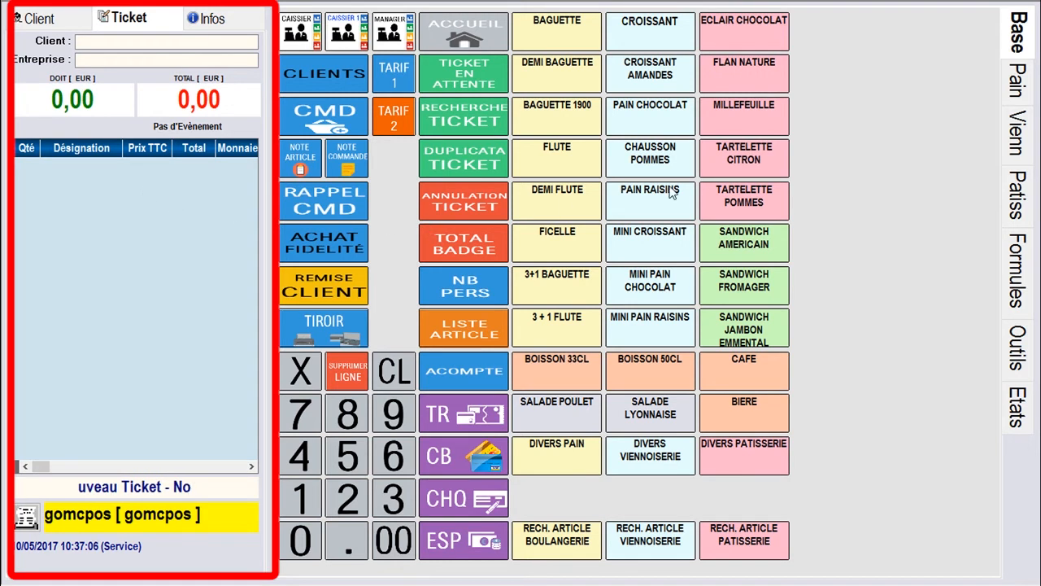
Browse the Pain, Vienn, Patiss, Formules and Outils tabs, then show the Etats report list
left_click(1026, 91)
left_click(1020, 139)
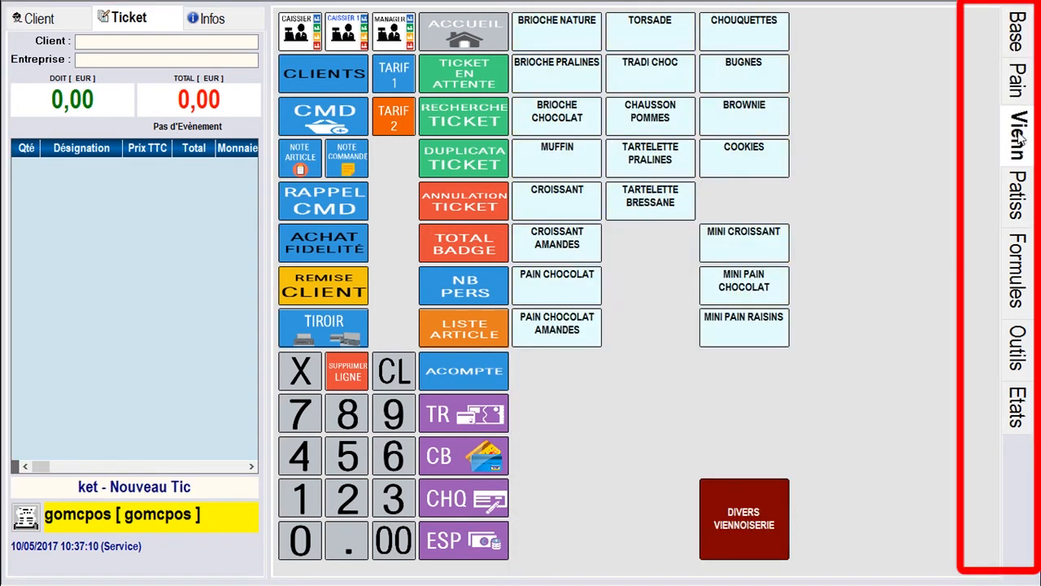
left_click(1018, 195)
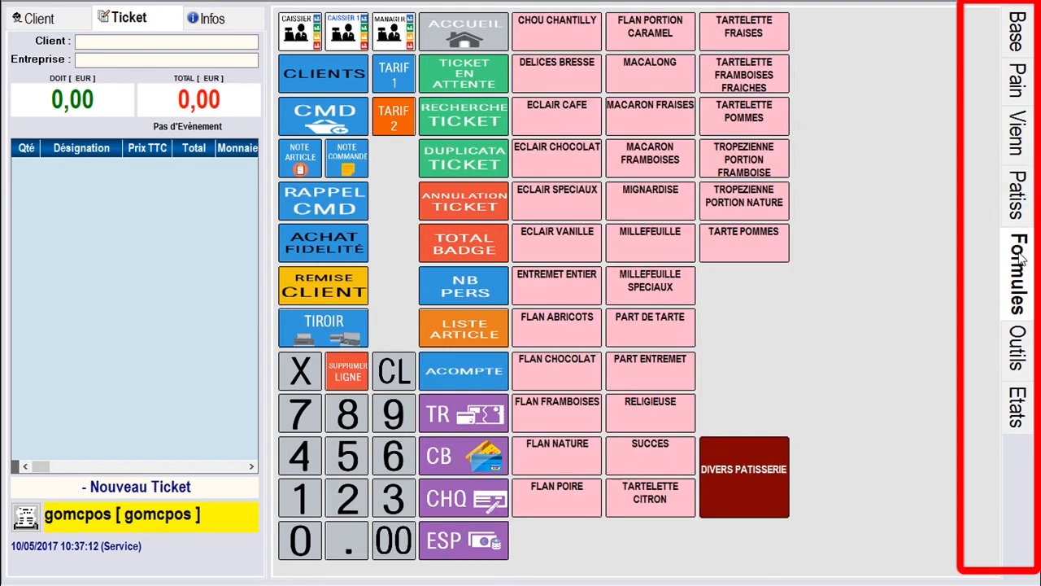
left_click(1021, 256)
left_click(1020, 350)
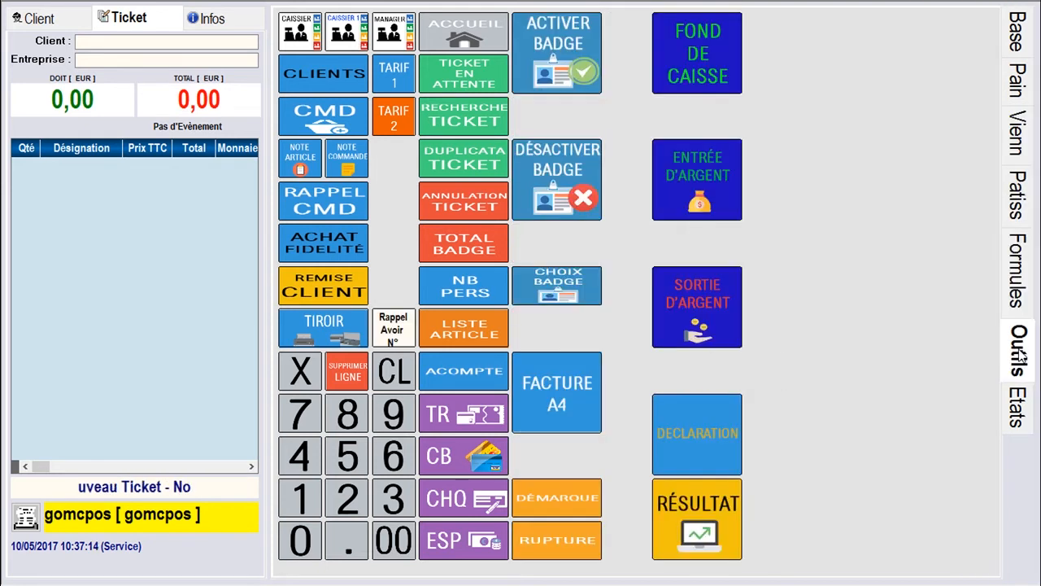
left_click(1018, 407)
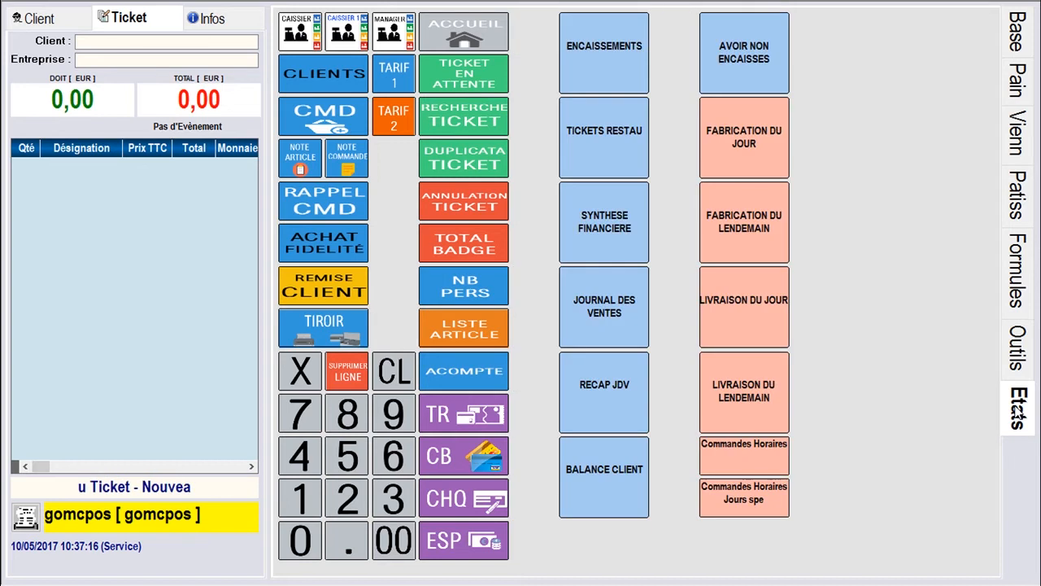
From the main grid, sell 2 Ficelle and 2 Baguette 1900 for 4,00 in cash
left_click(470, 31)
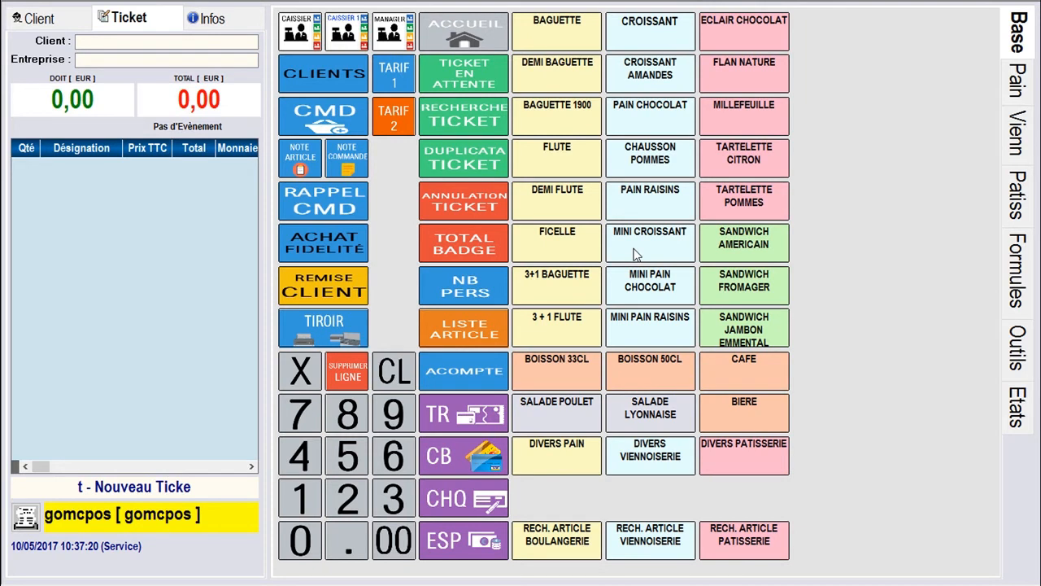
left_click(547, 247)
left_click(547, 247)
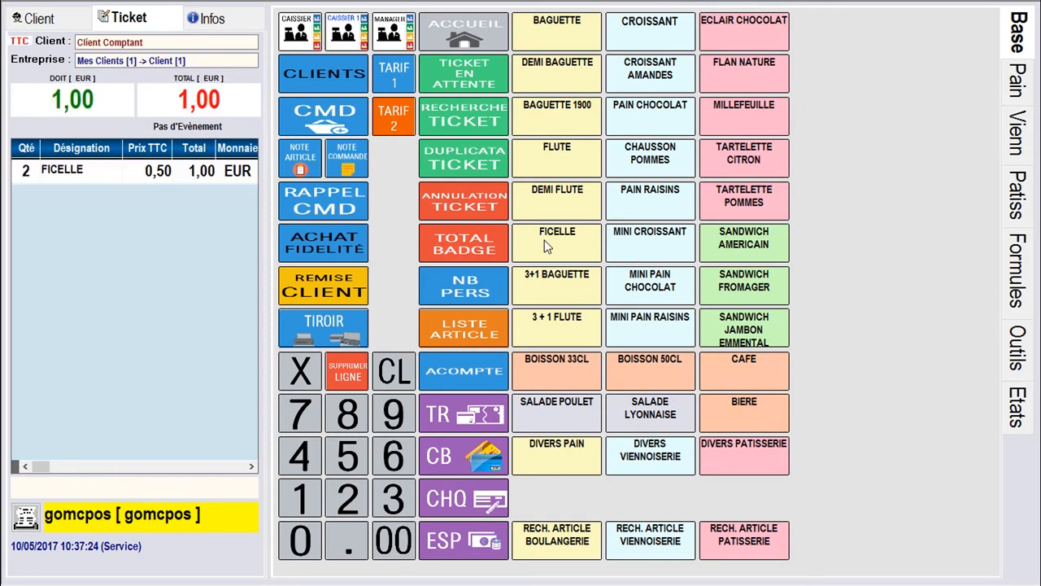
left_click(566, 118)
left_click(565, 116)
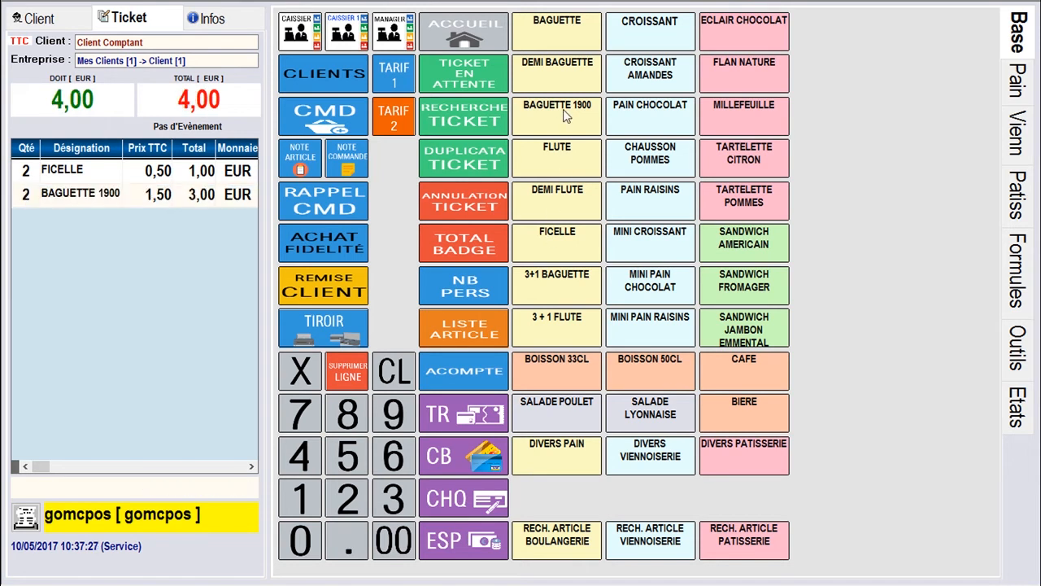
left_click(462, 543)
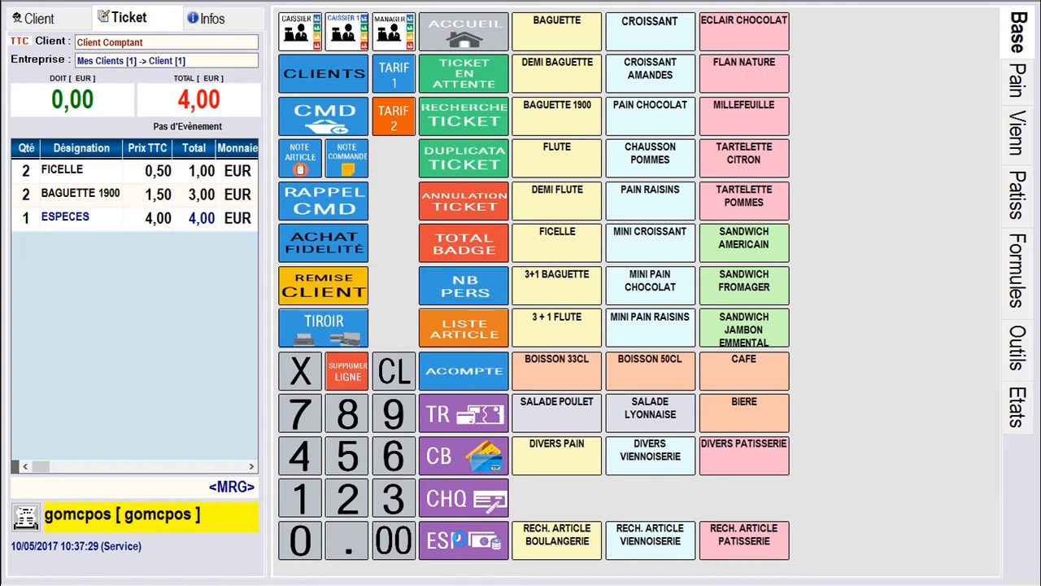
Sell 5 Ficelle and 6 Baguette 1900 for 11,50 in cash
left_click(358, 461)
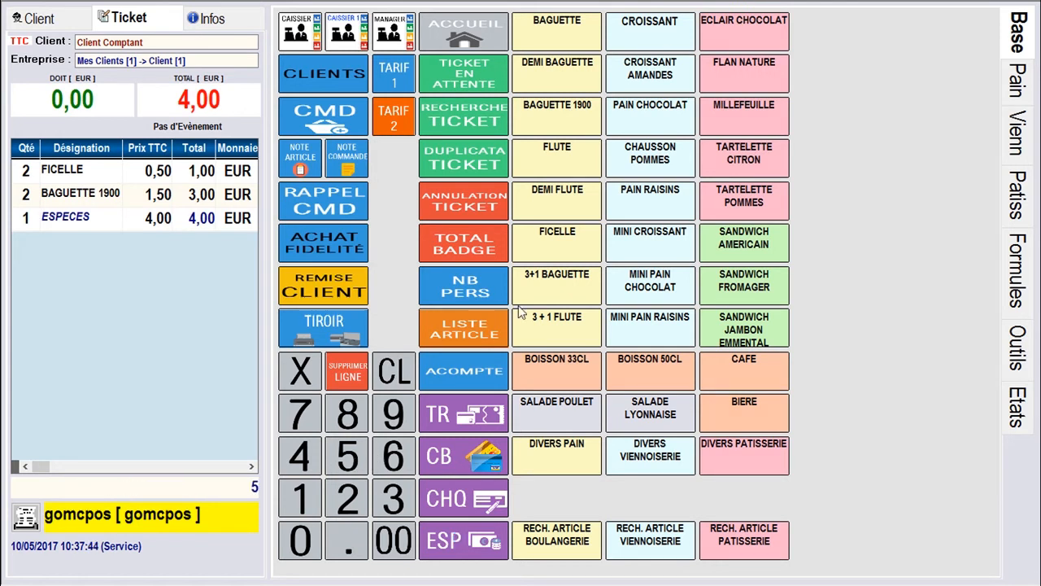
left_click(558, 246)
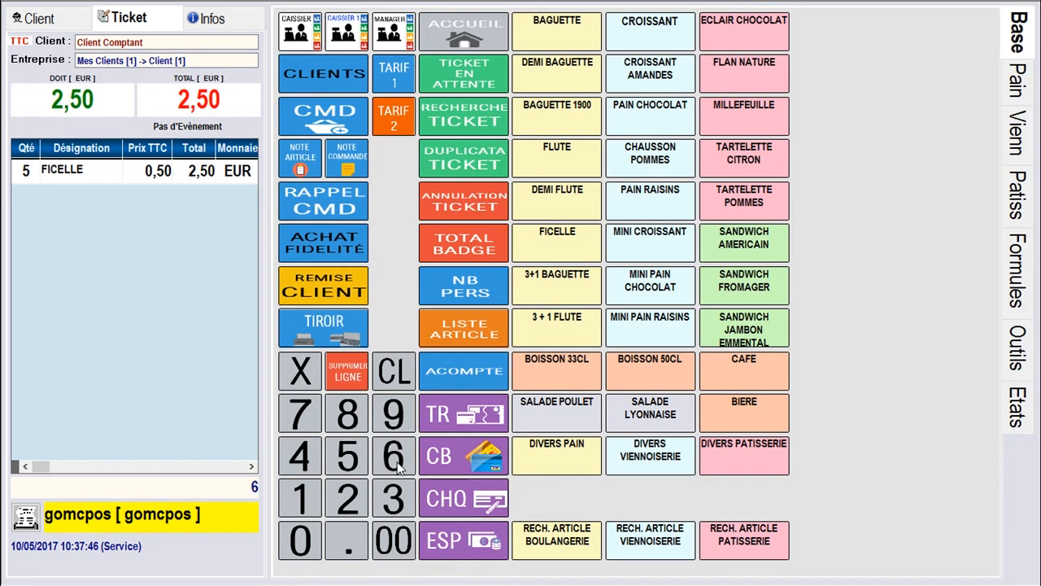
left_click(565, 112)
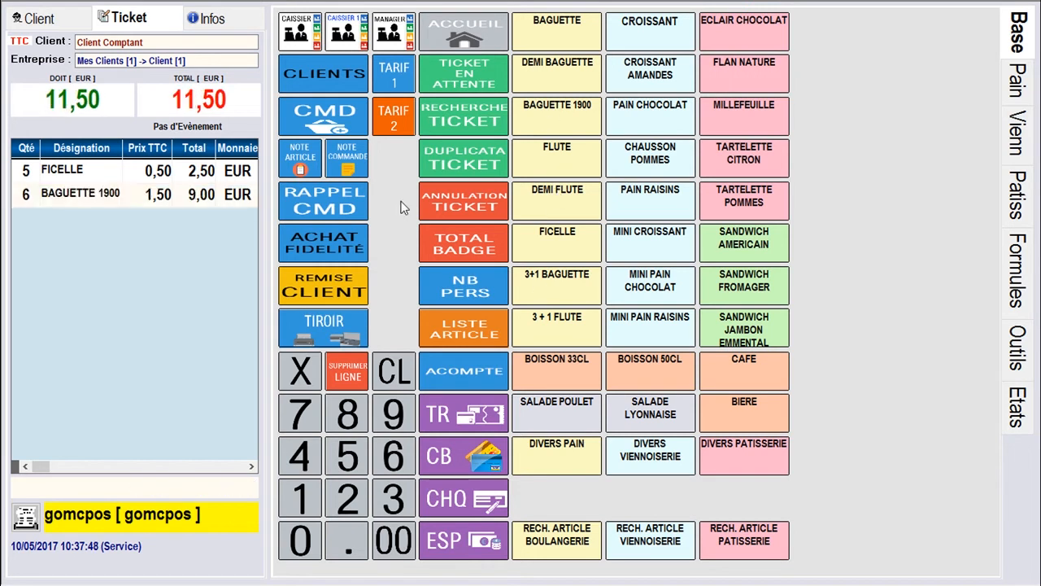
left_click(479, 545)
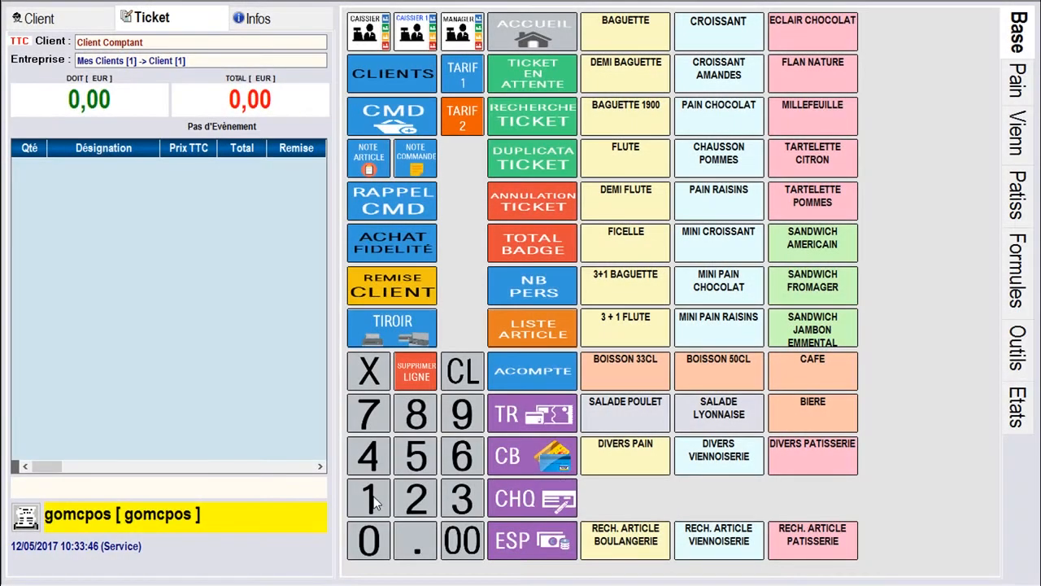
Sell 10 Baguette 1900 with a 10% customer discount for 13,50 in cash
left_click(374, 541)
left_click(399, 289)
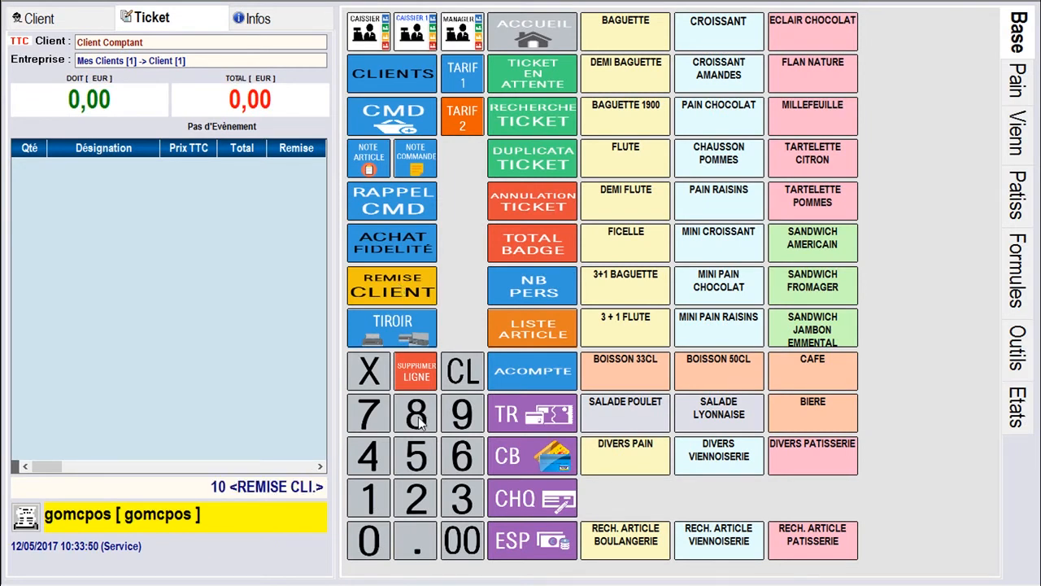
left_click(380, 501)
left_click(376, 538)
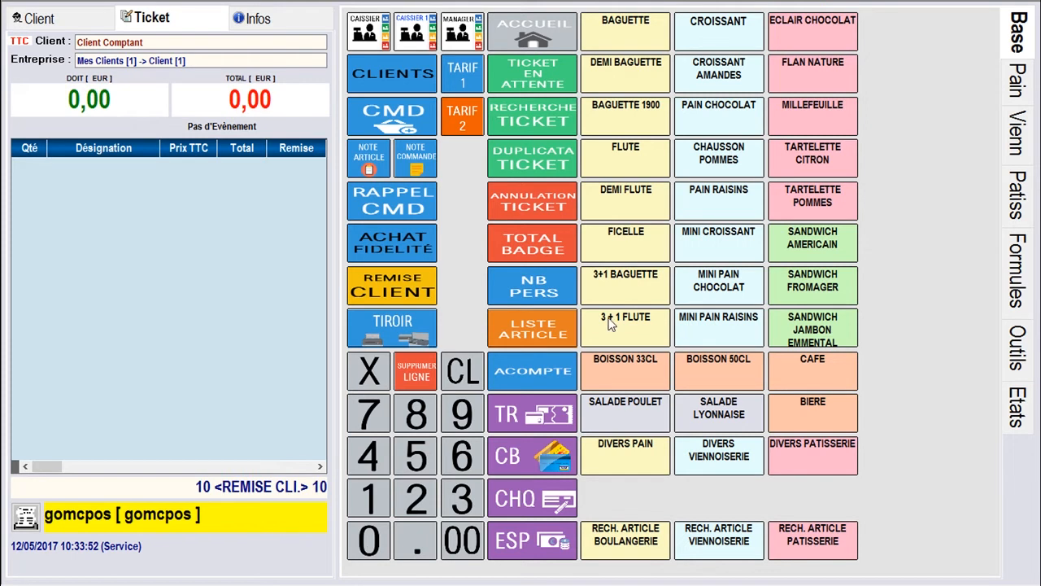
left_click(632, 123)
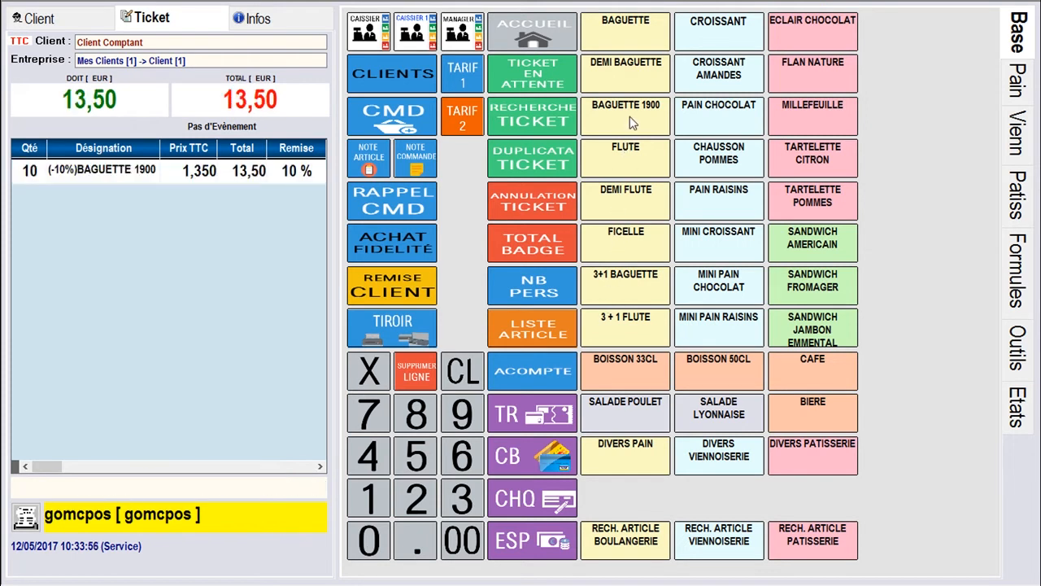
left_click(535, 543)
Sell 15 Flute plus a free Tartelette Fraises, cashing 22,50
left_click(373, 506)
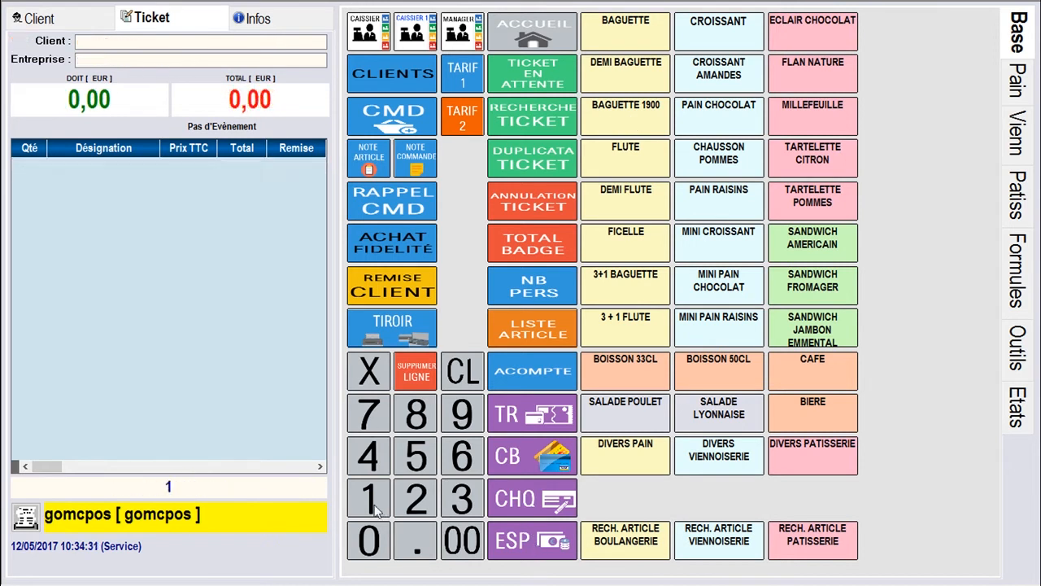
left_click(409, 459)
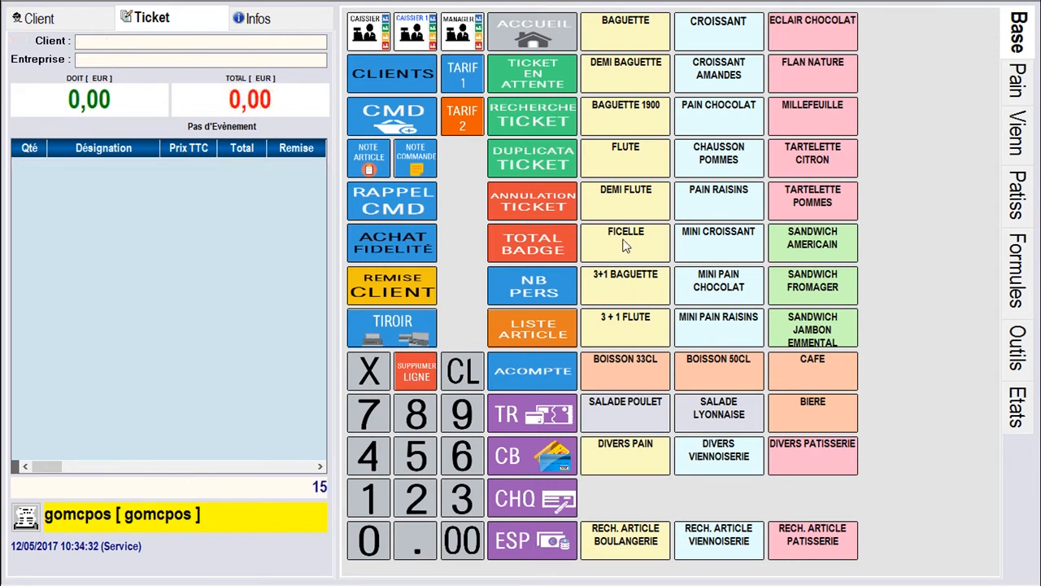
left_click(632, 159)
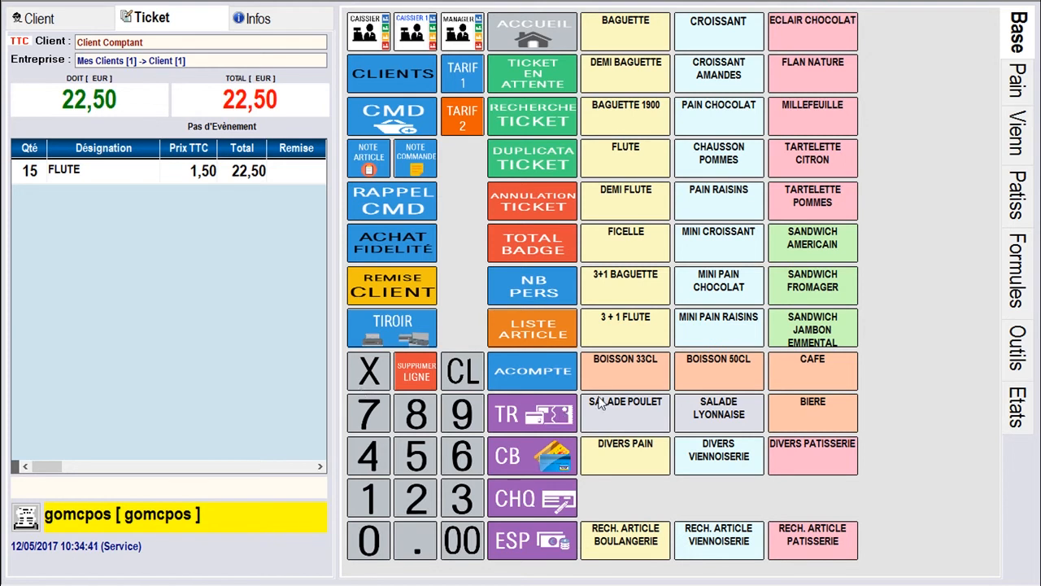
left_click(1016, 345)
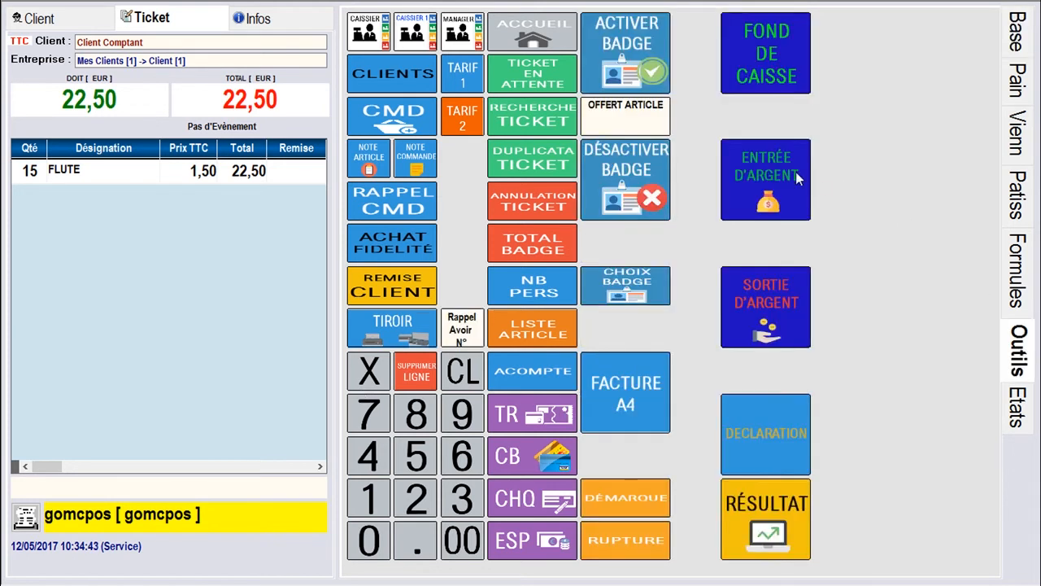
left_click(639, 120)
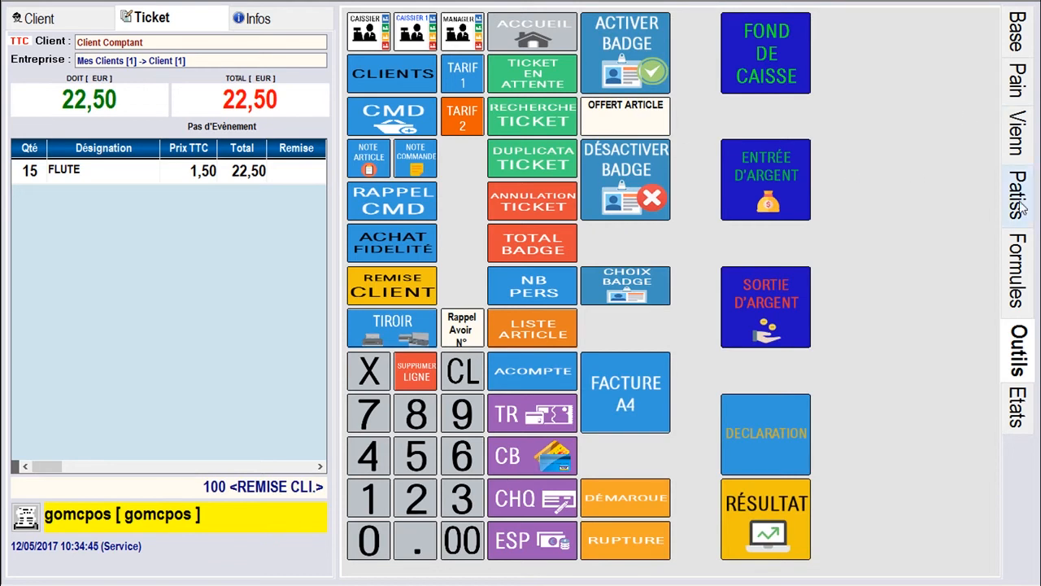
left_click(1017, 195)
left_click(814, 35)
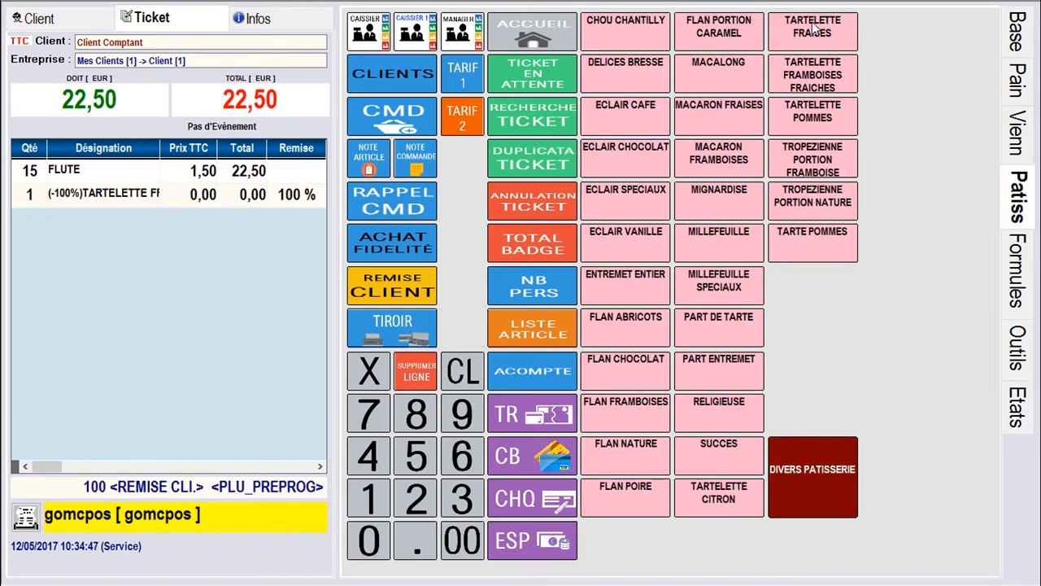
left_click(521, 543)
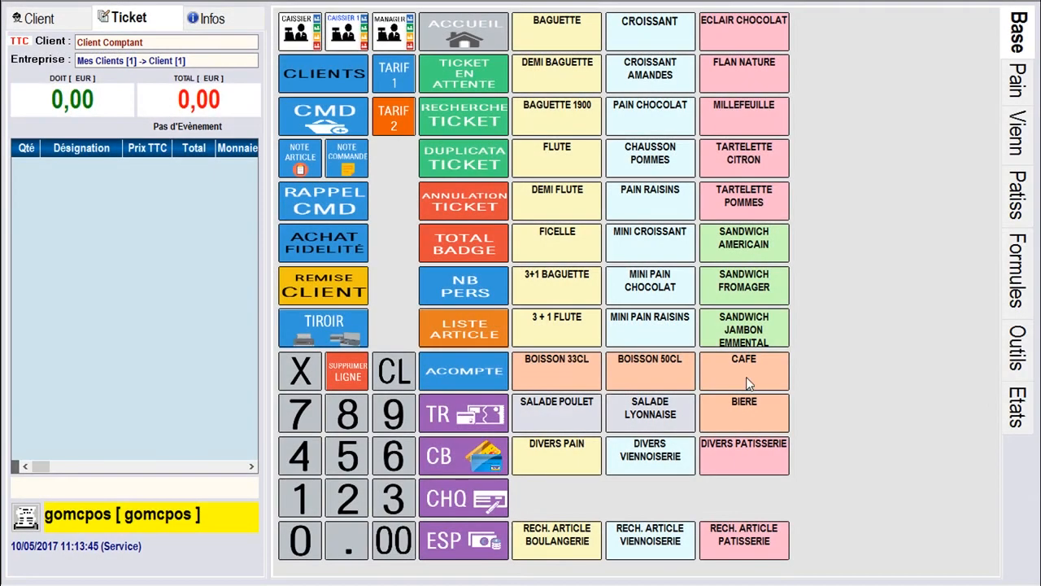
Start a ticket with Salade Poulet, Boisson 50CL and a Cafe, and put it on hold
left_click(565, 412)
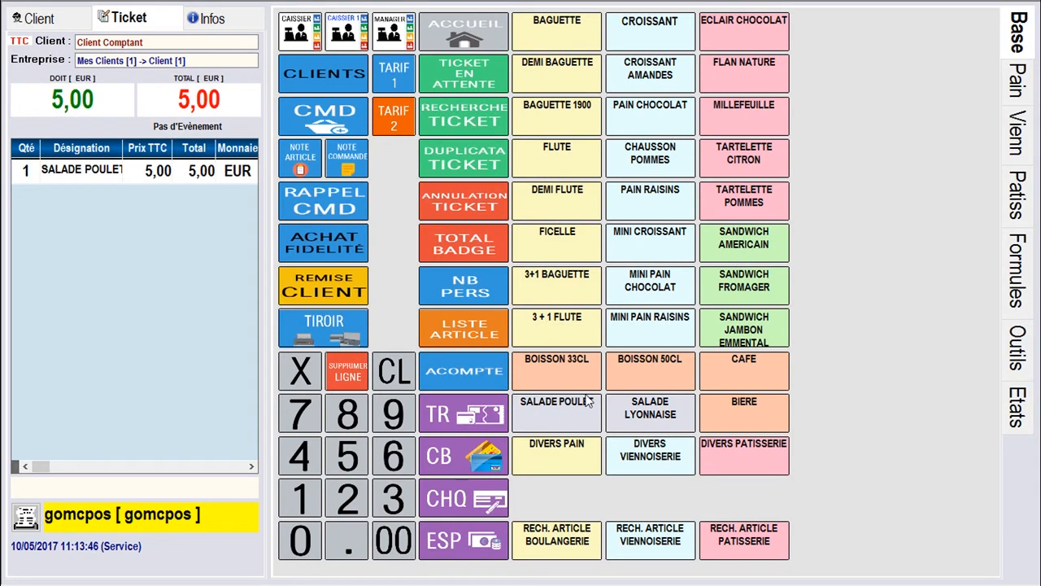
left_click(649, 363)
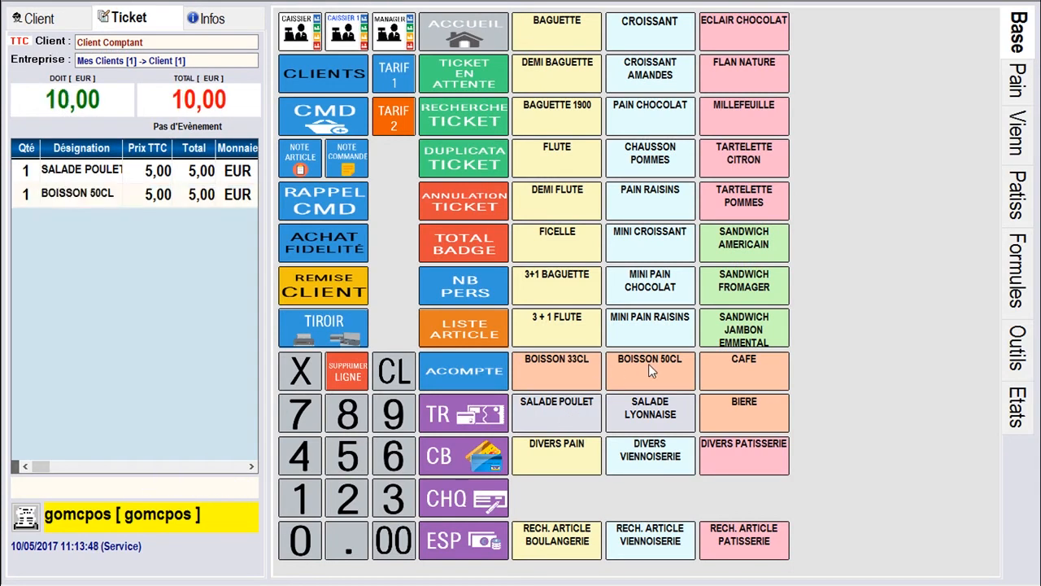
left_click(746, 366)
left_click(464, 71)
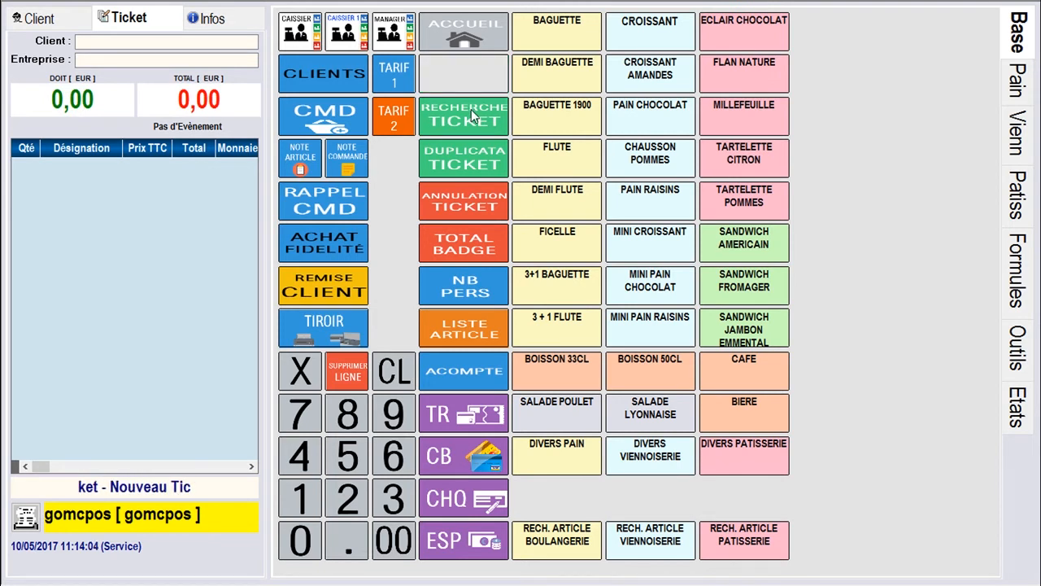
Cash a 10,00 Salade Lyonnaise and Boisson 33CL ticket, then the held ticket with 2 Cafe at 13,00
left_click(663, 416)
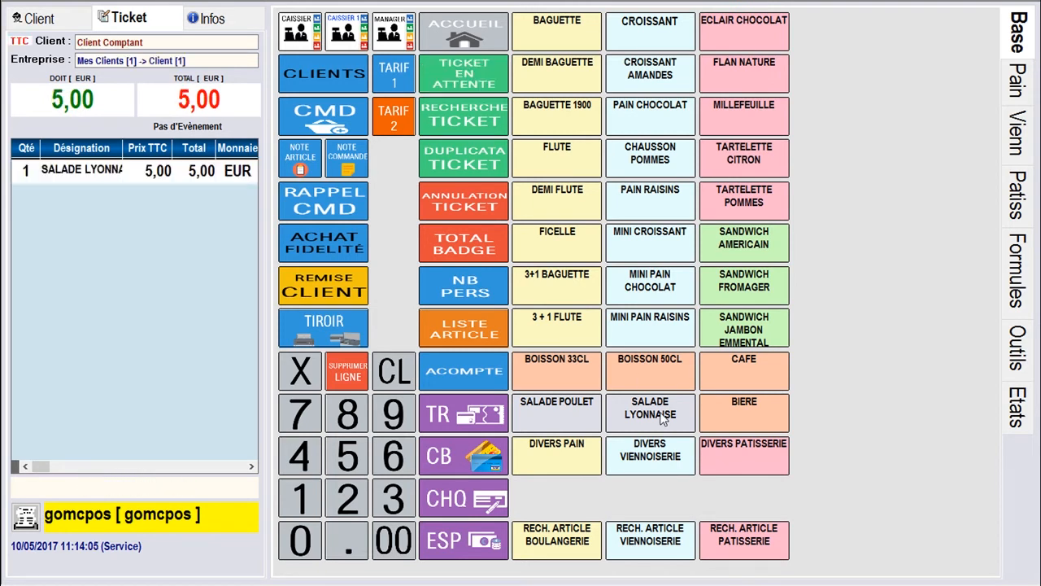
left_click(565, 362)
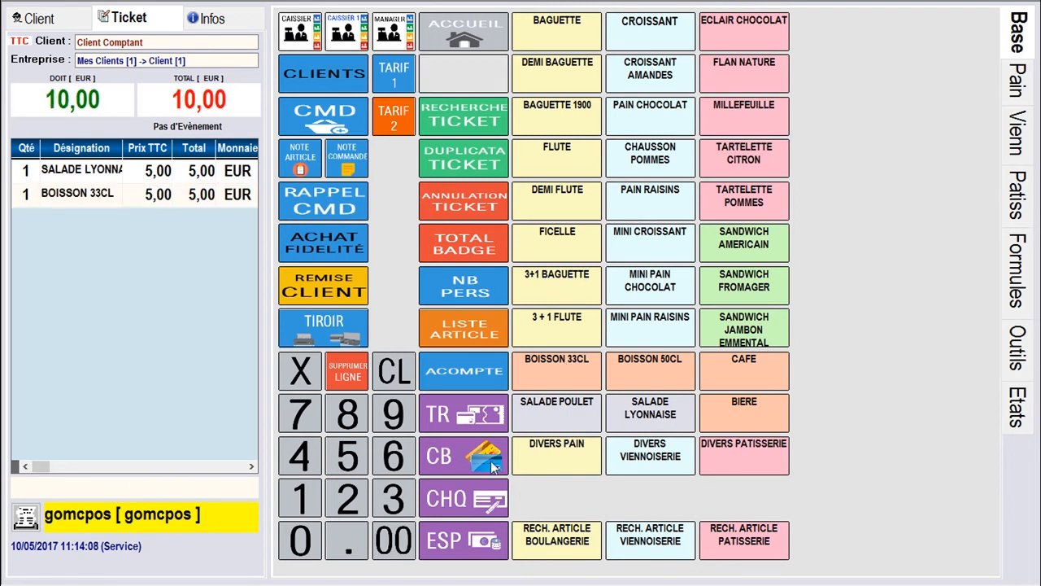
left_click(465, 539)
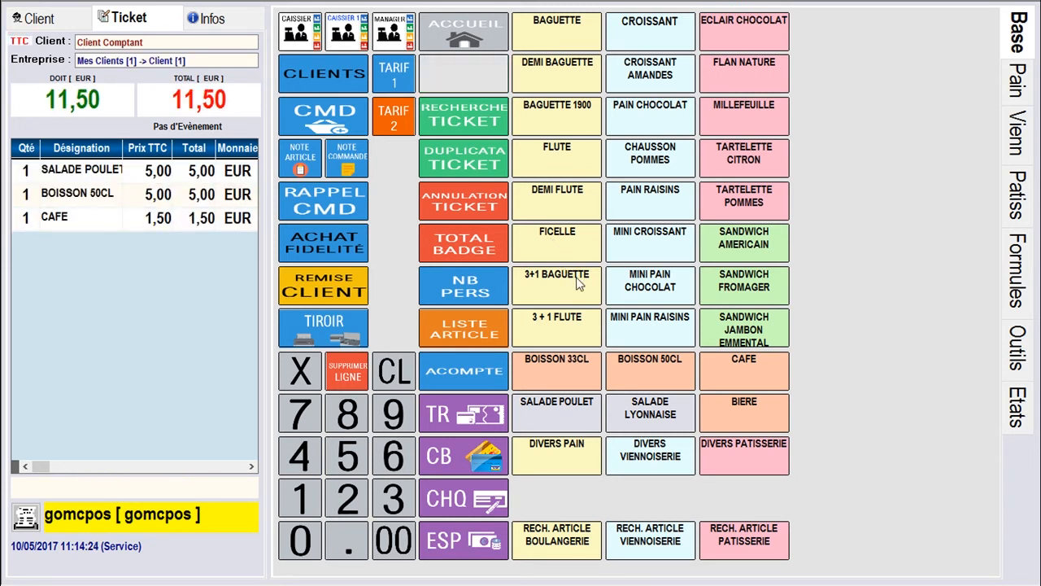
left_click(755, 368)
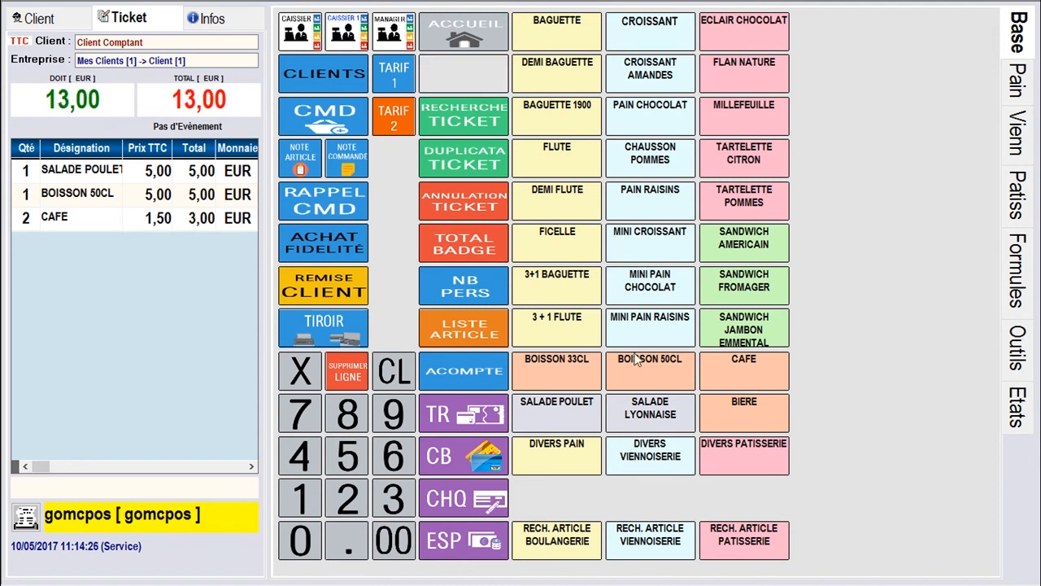
left_click(459, 533)
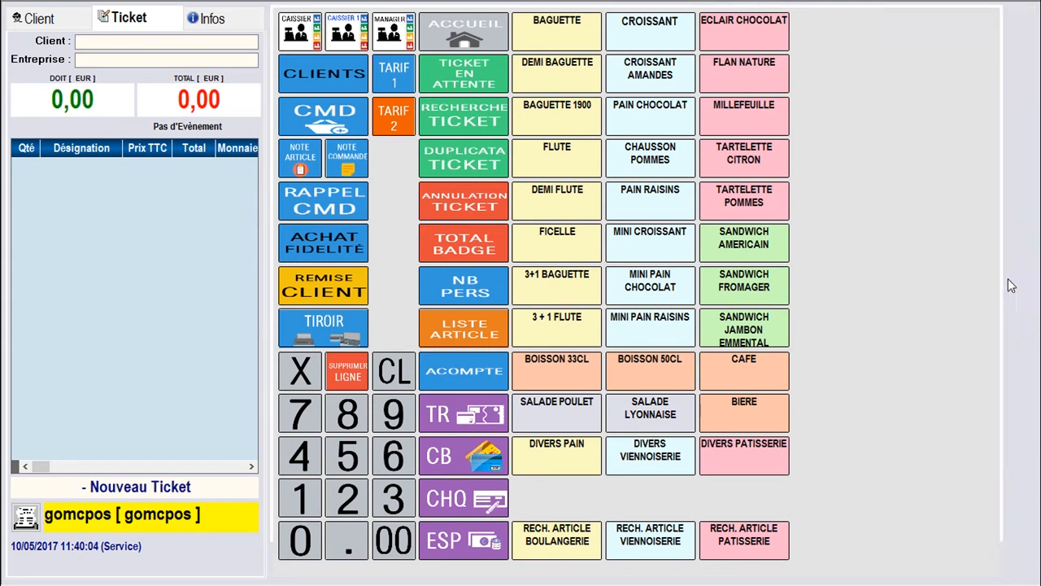
Build a Formule Complete of Sandwich Americain, Boisson 33CL and Tarte Fraises, plus a separate Boisson 33CL
left_click(1013, 285)
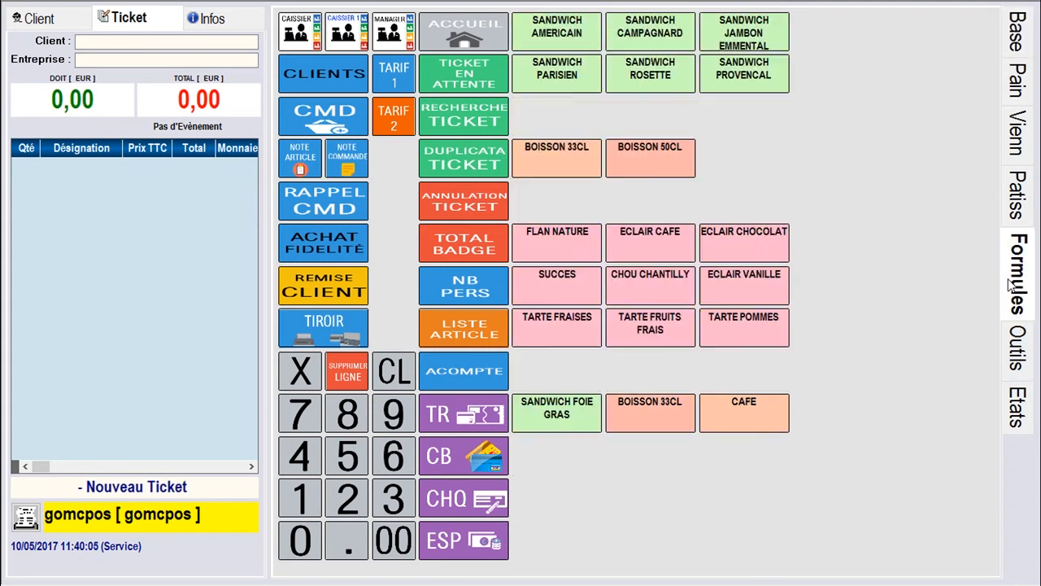
left_click(567, 34)
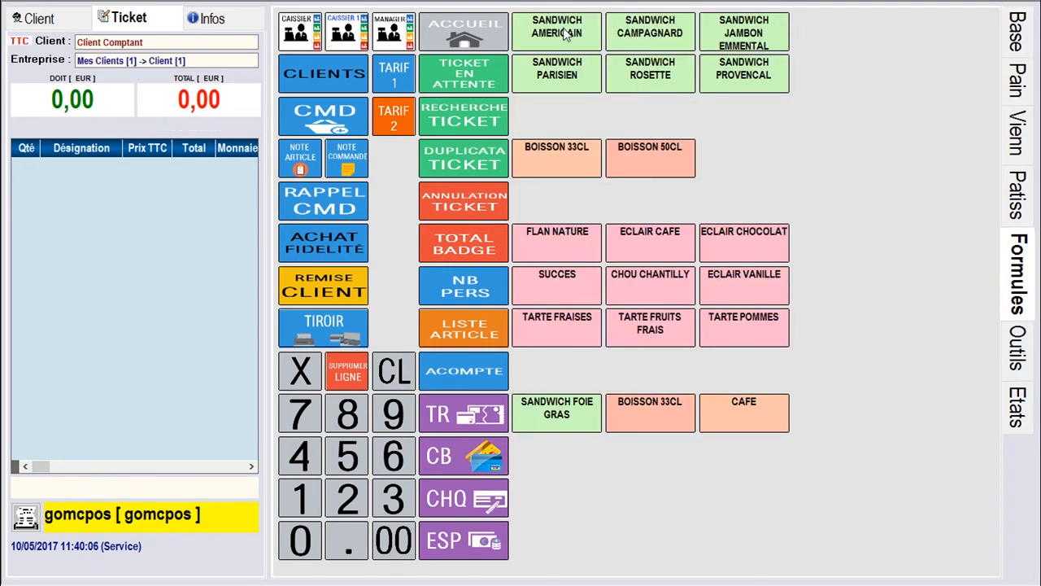
left_click(569, 157)
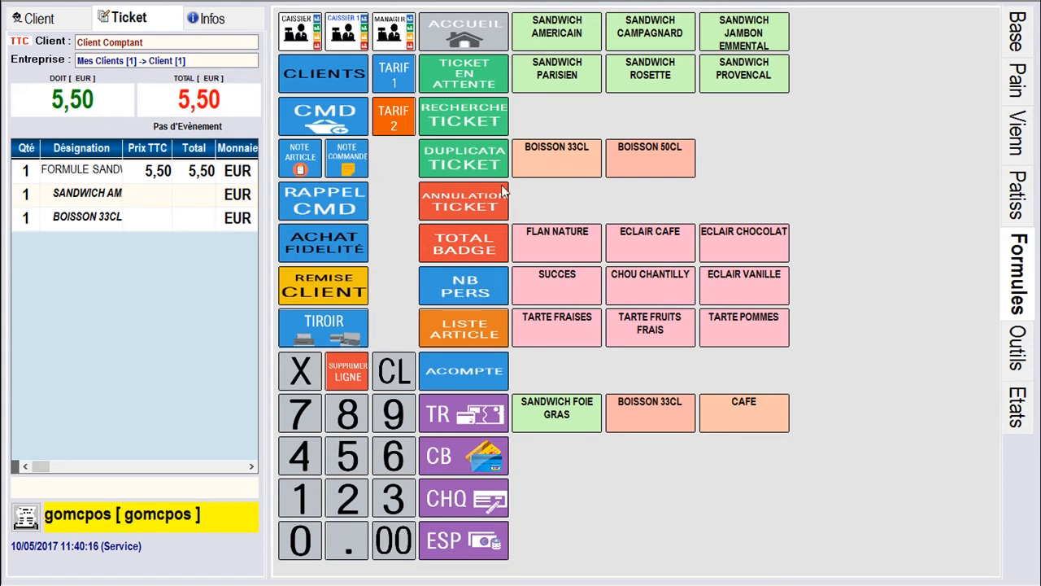
left_click(570, 325)
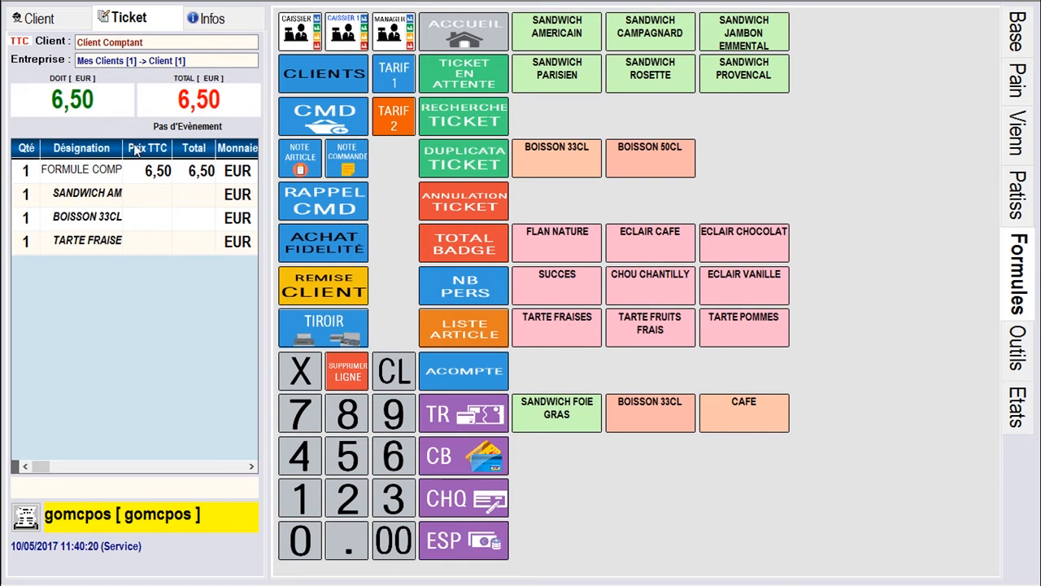
left_click_drag(124, 147, 149, 145)
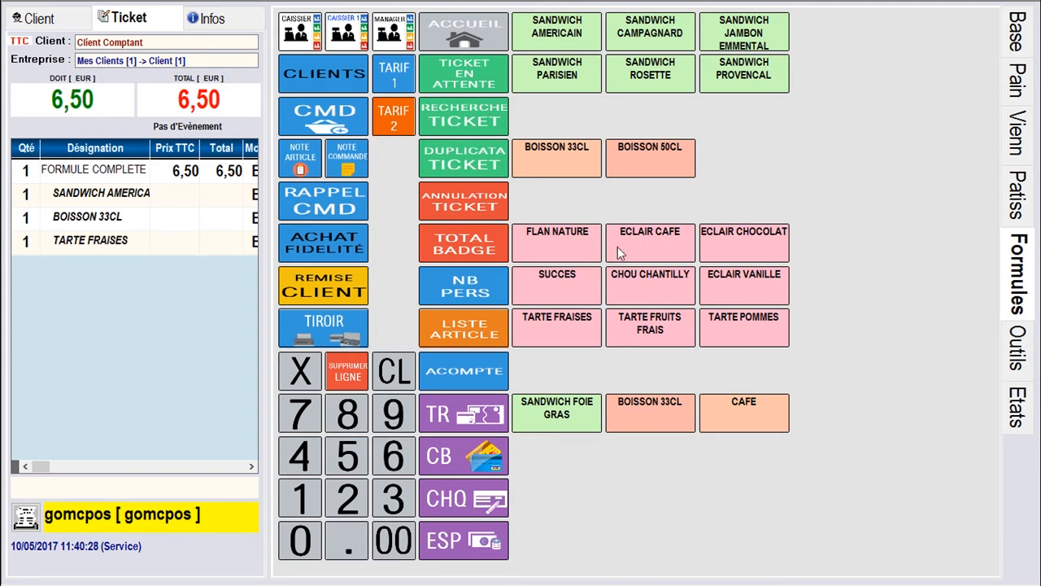
left_click(674, 428)
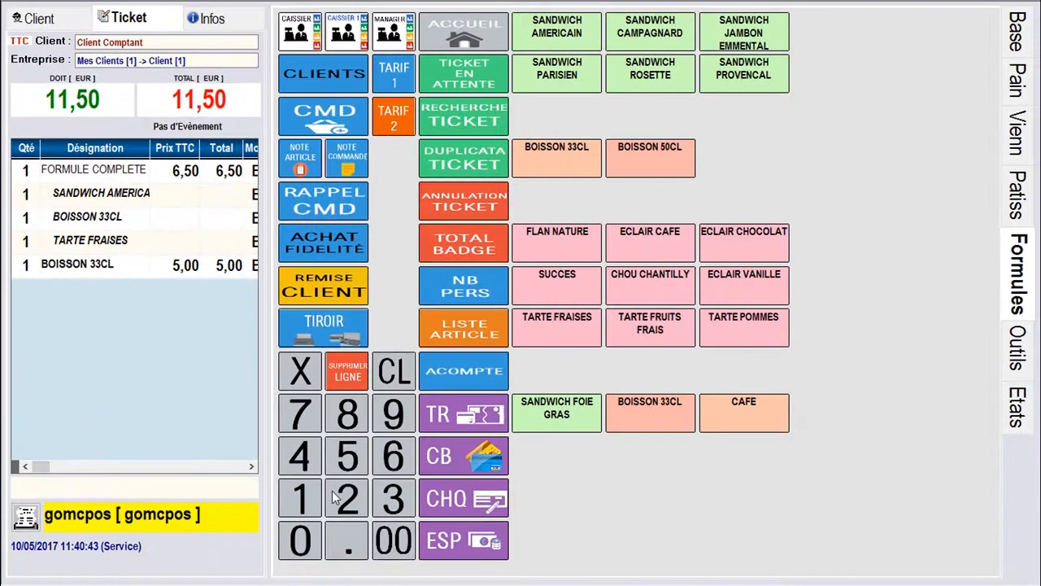
Pay 11,50 with a 15,00 titre restaurant and issue the 3,50 change as a 30-day avoir
left_click(285, 252)
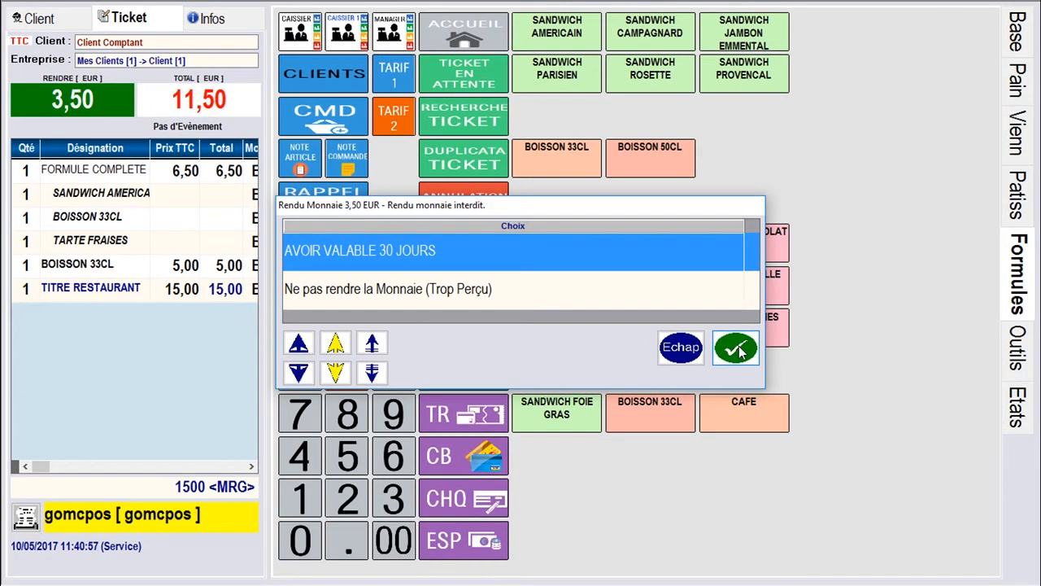
left_click(736, 348)
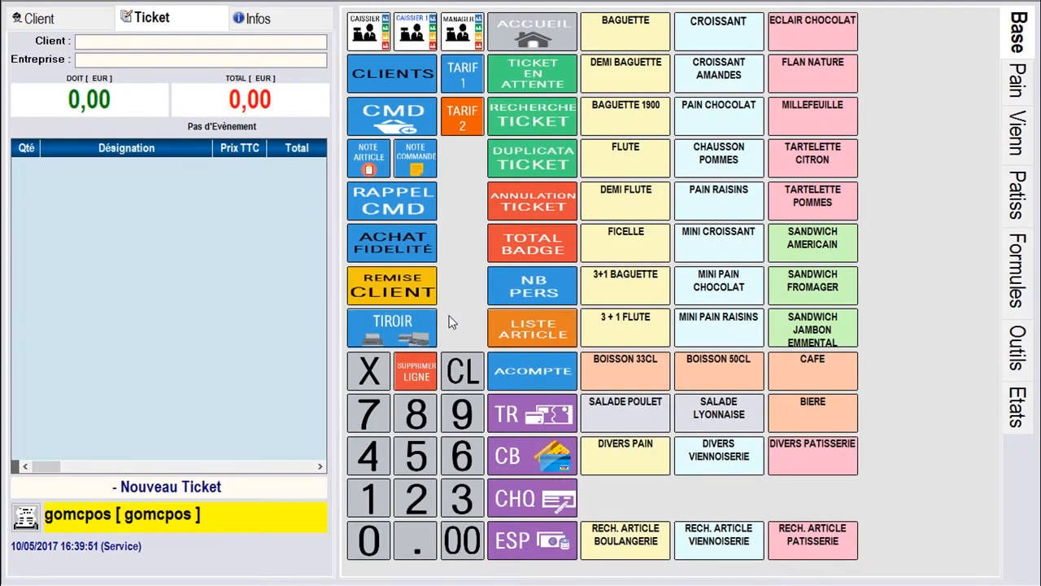
Add 2 Salade Poulet to a new ticket
left_click(427, 496)
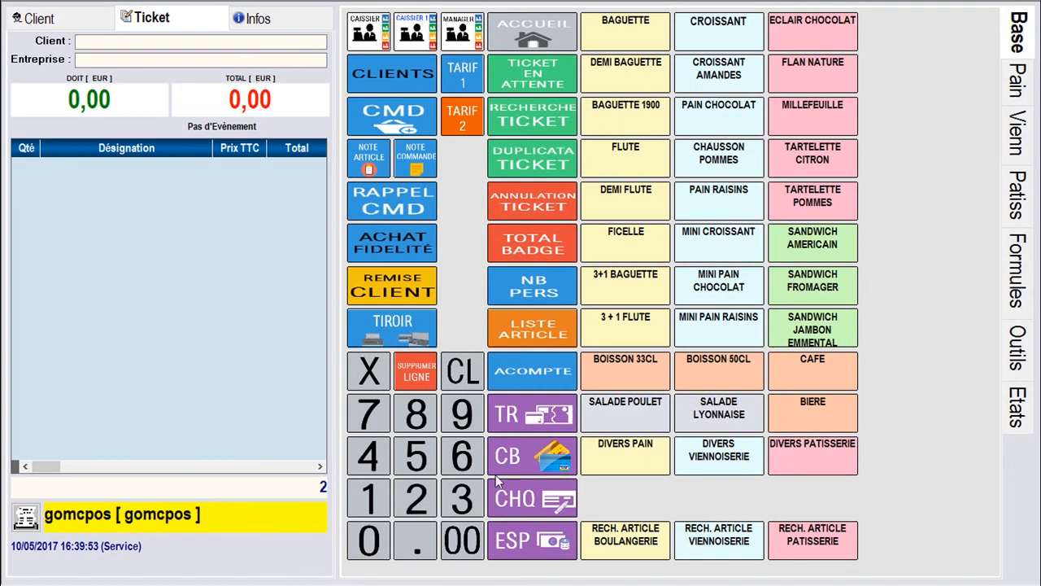
left_click(643, 417)
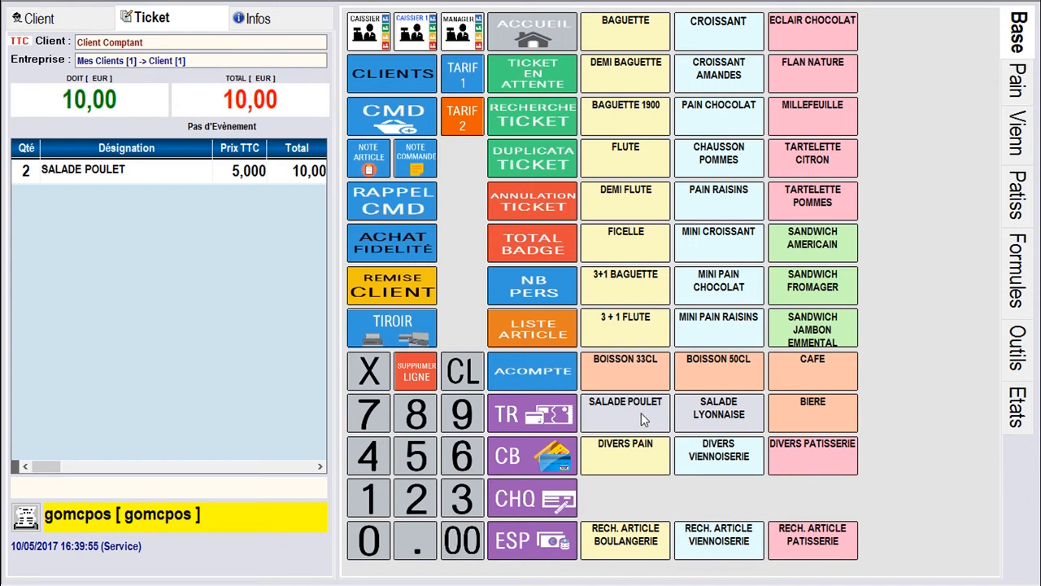
left_click(415, 73)
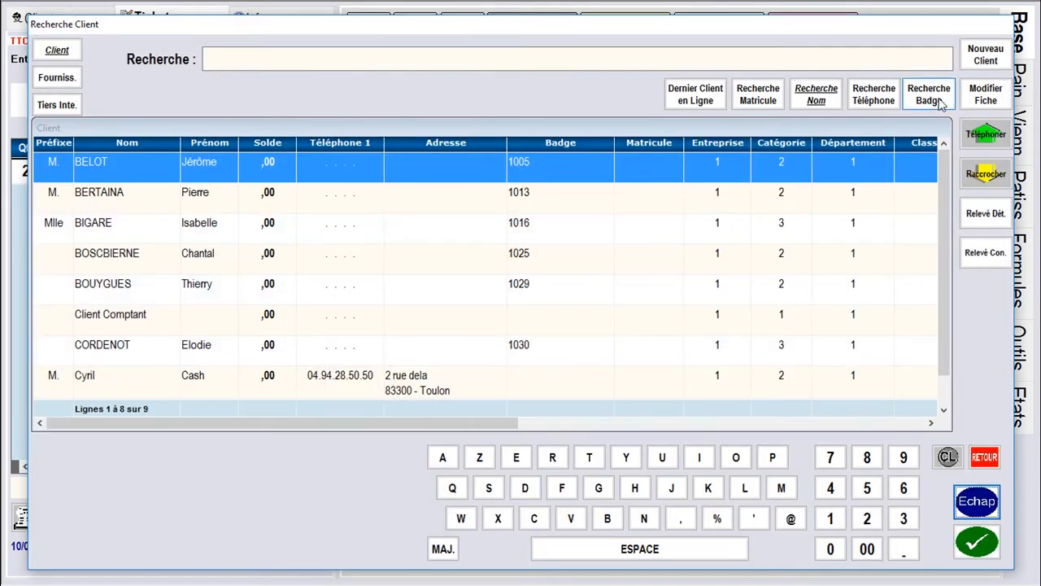
Create a new client with civility M. and enter the customer's last and first names
left_click(985, 60)
left_click(618, 85)
left_click(396, 124)
type("cYRIL")
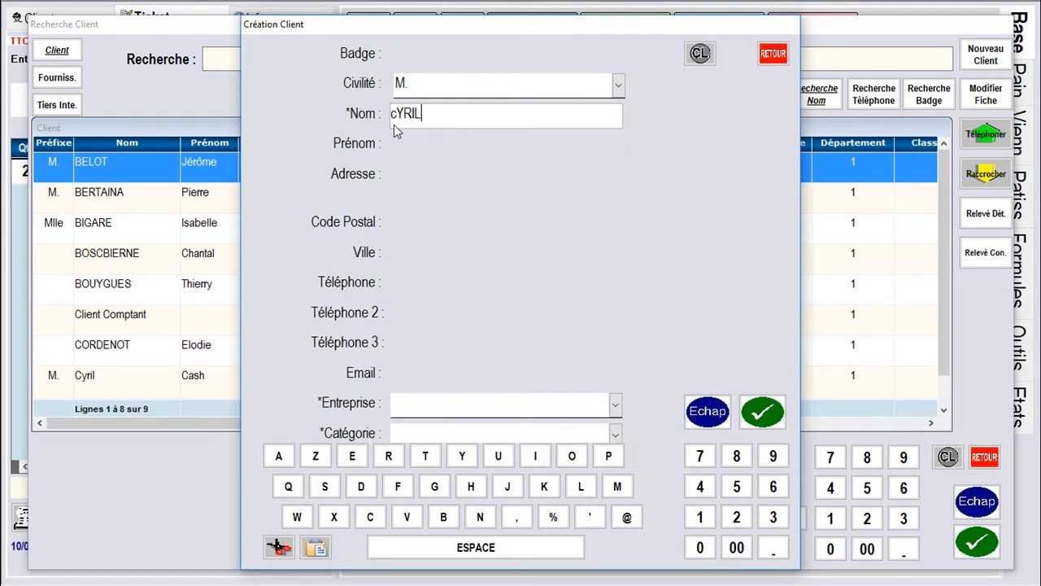
key("BackSpace")
key("BackSpace")
key("BackSpace")
key("BackSpace")
key("BackSpace")
key("Return")
key("Return")
Fill in the client's street address, postcode and phone number
key("Return")
type("83390")
key("Return")
key("Return")
key("Return")
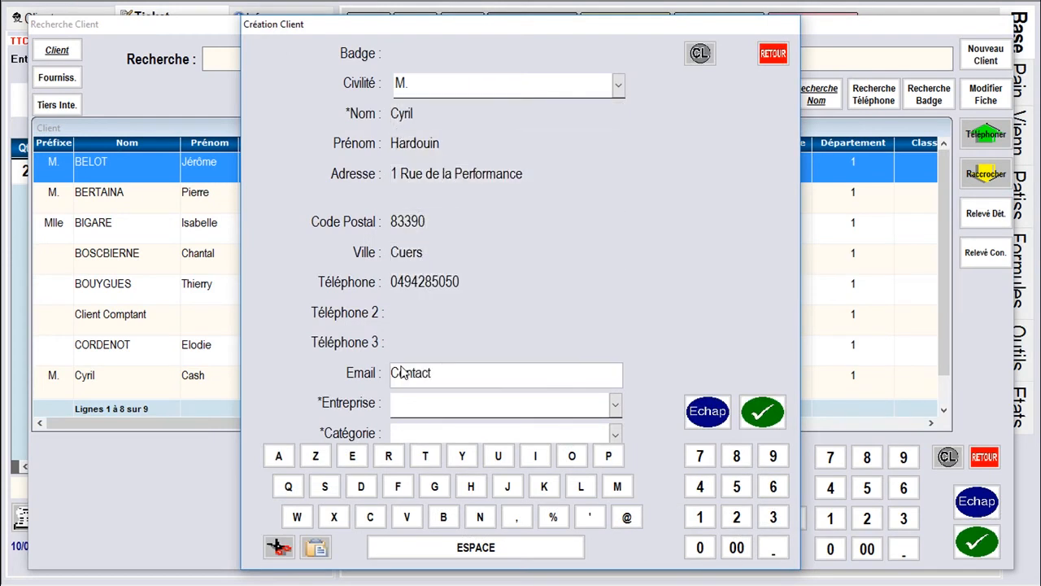
Add the client's e-mail, set Mes Clients and Client Fidélité, save, and add a Baguette 1900
left_click(616, 404)
left_click(480, 368)
left_click(616, 434)
left_click(475, 397)
left_click(762, 411)
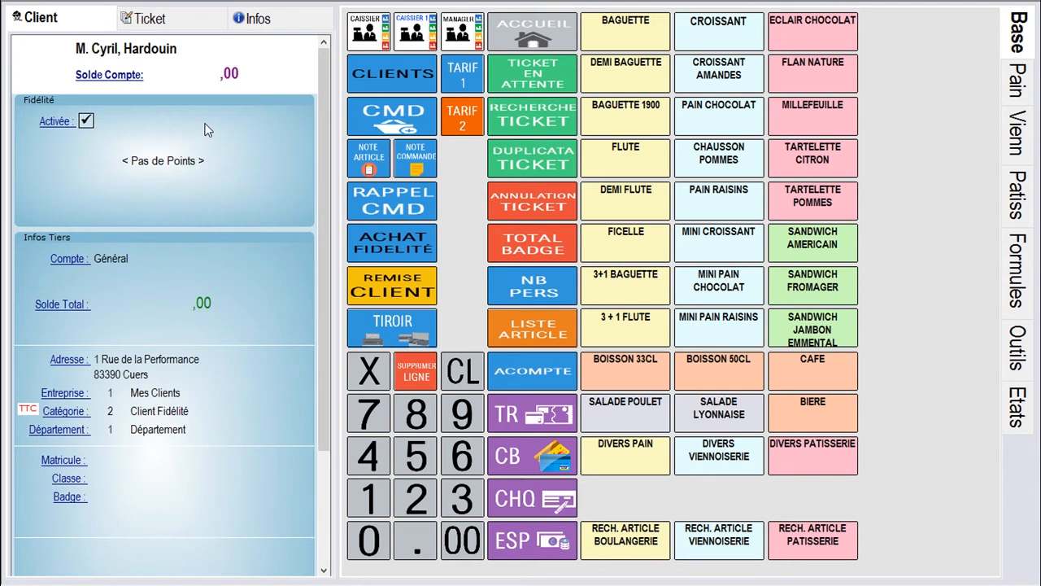
left_click(167, 21)
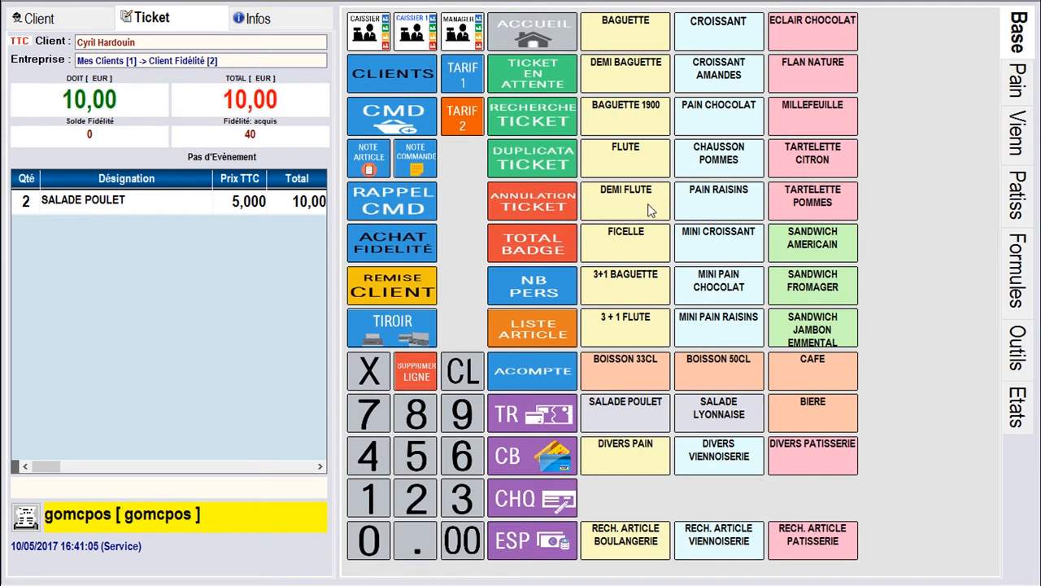
left_click(635, 130)
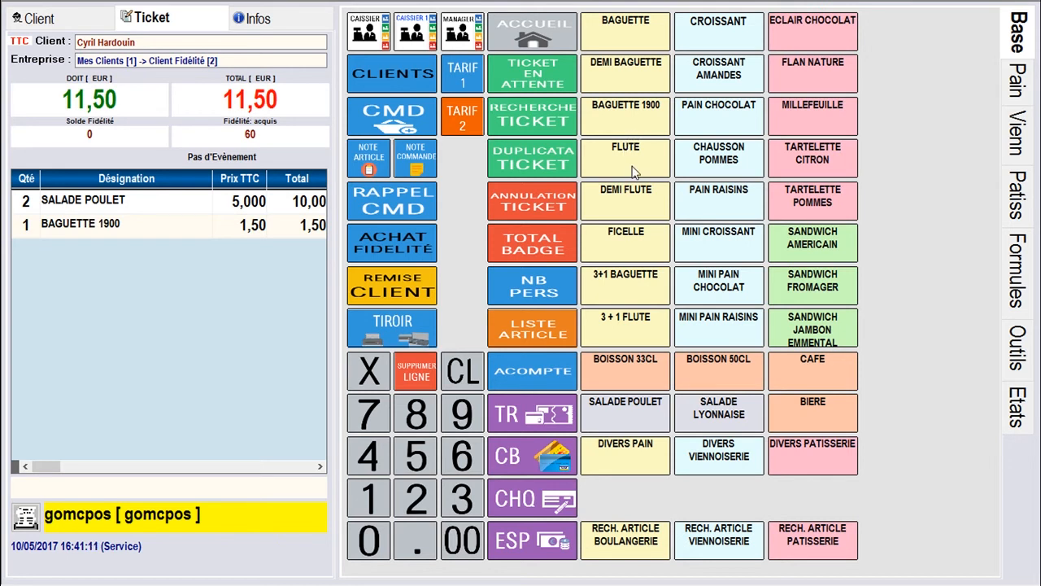
Add a Ficelle and pay the 12,00 ticket by card, earning 80 points
left_click(639, 244)
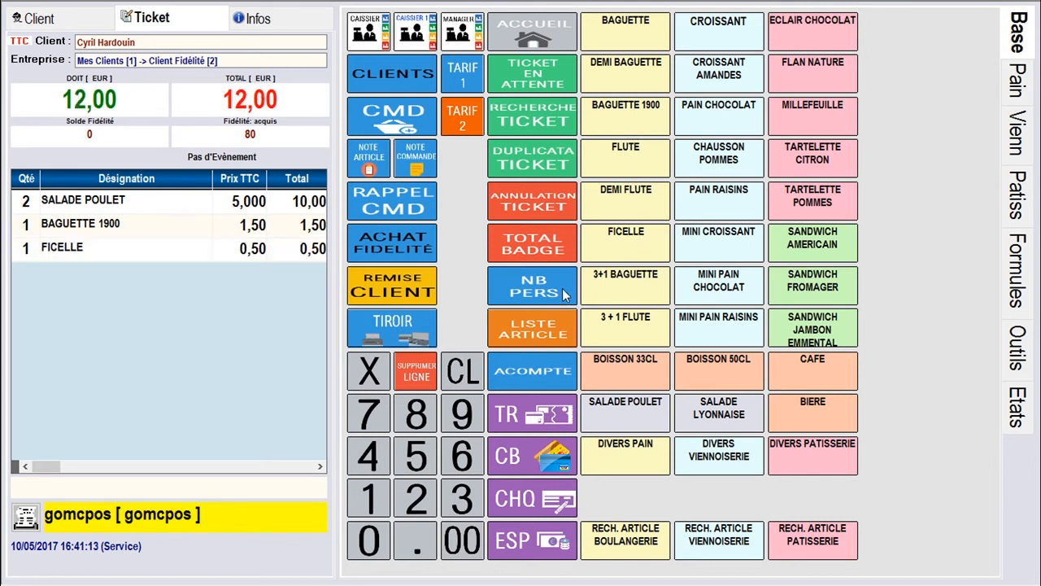
left_click(537, 460)
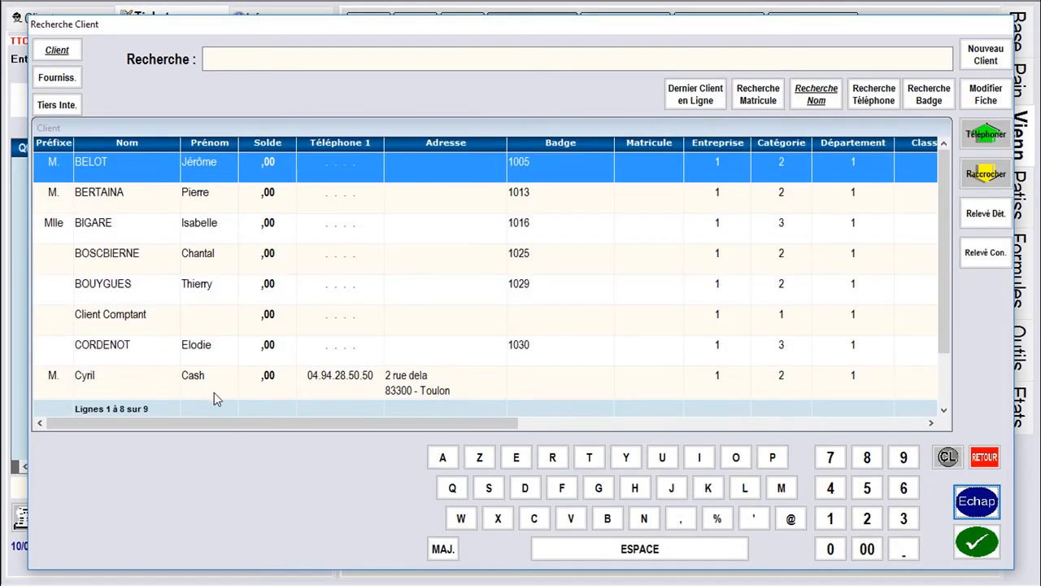
Select the newly created loyalty client for a new ticket
left_click(944, 410)
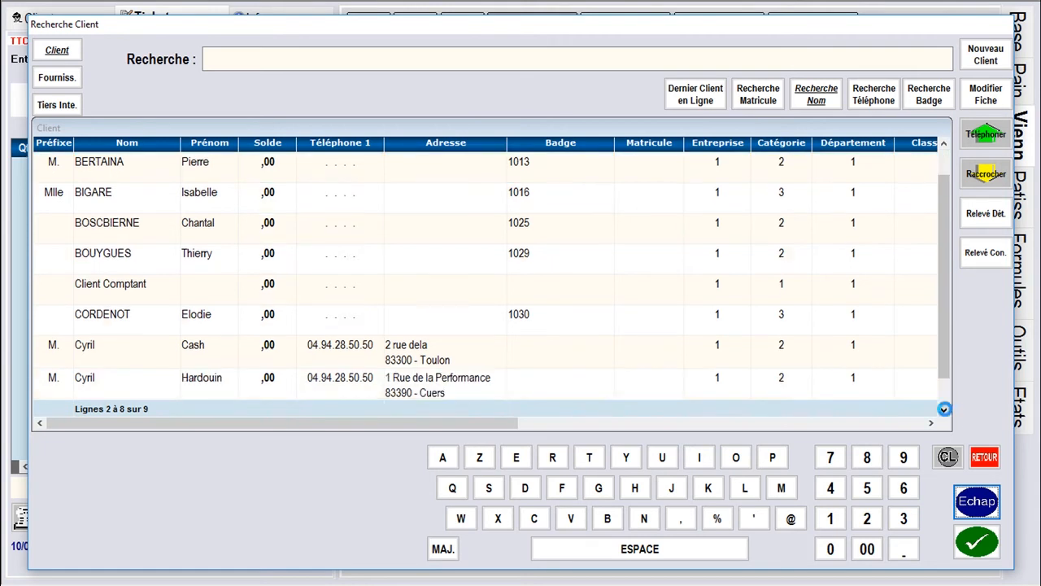
left_click(943, 410)
left_click(400, 353)
left_click(985, 550)
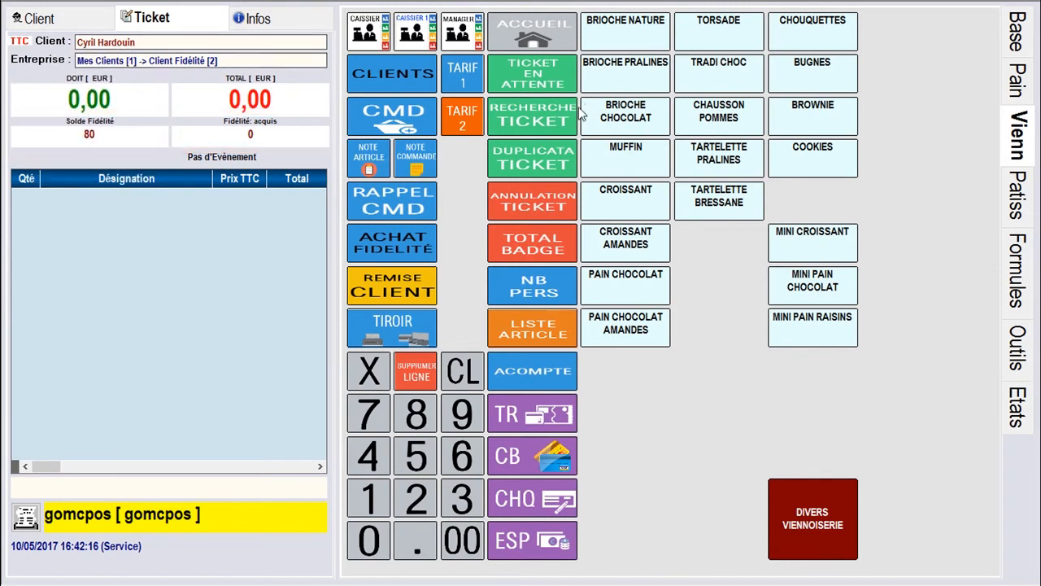
Buy a Brownie with 50 loyalty points, leaving a 30-point balance
left_click(825, 122)
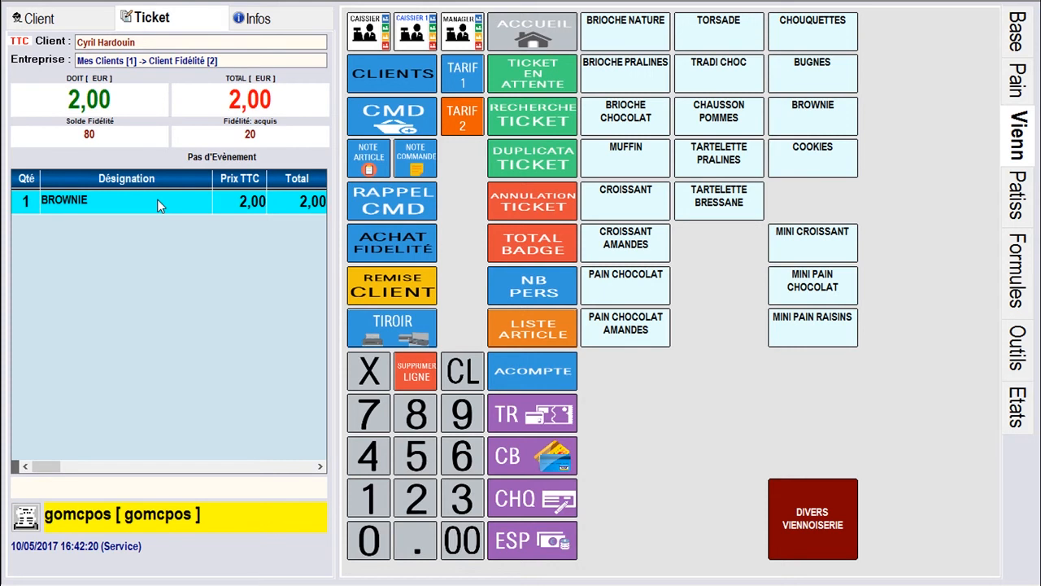
left_click(387, 239)
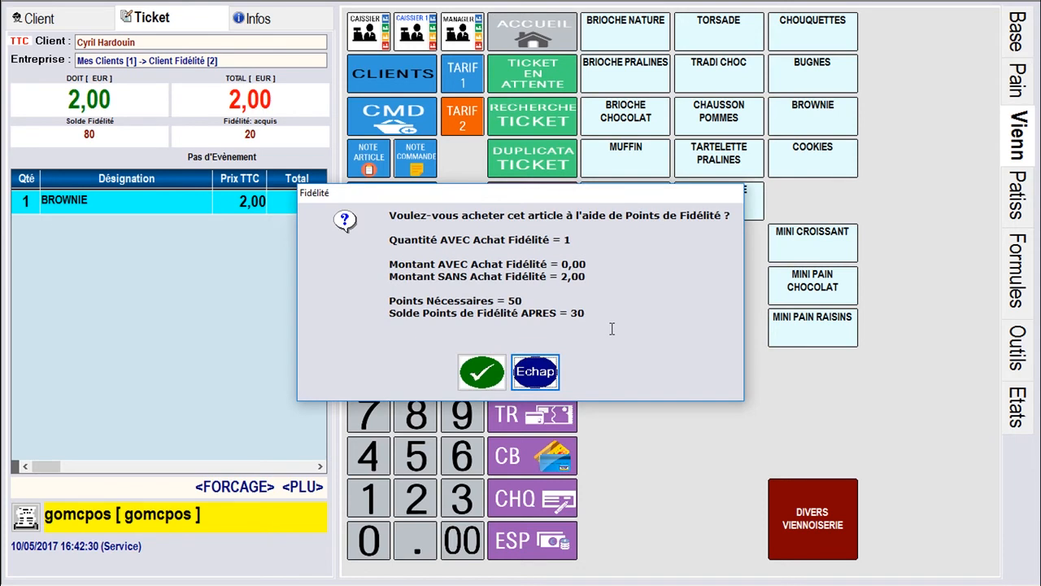
left_click(486, 372)
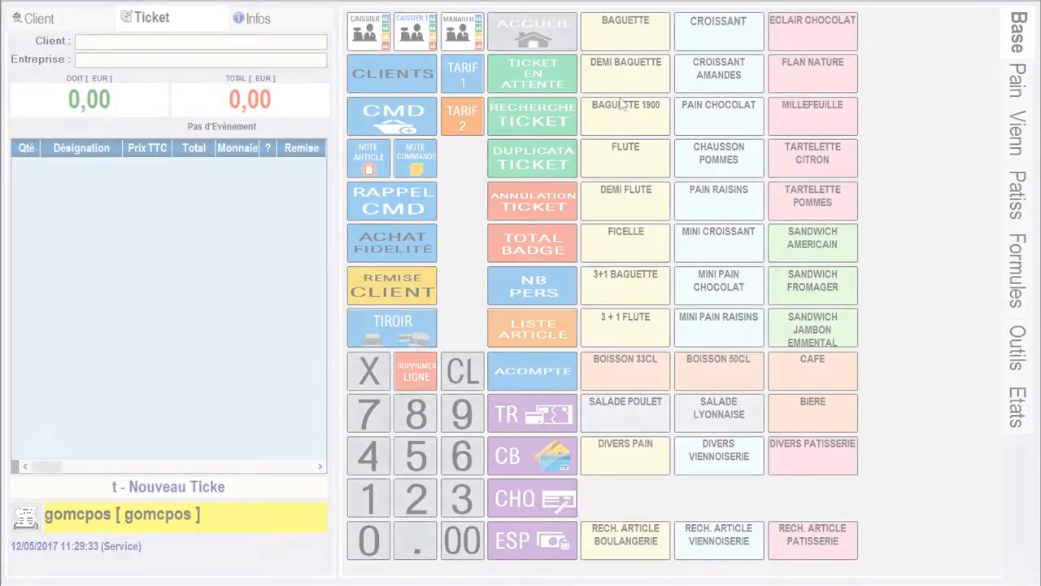
left_click(380, 72)
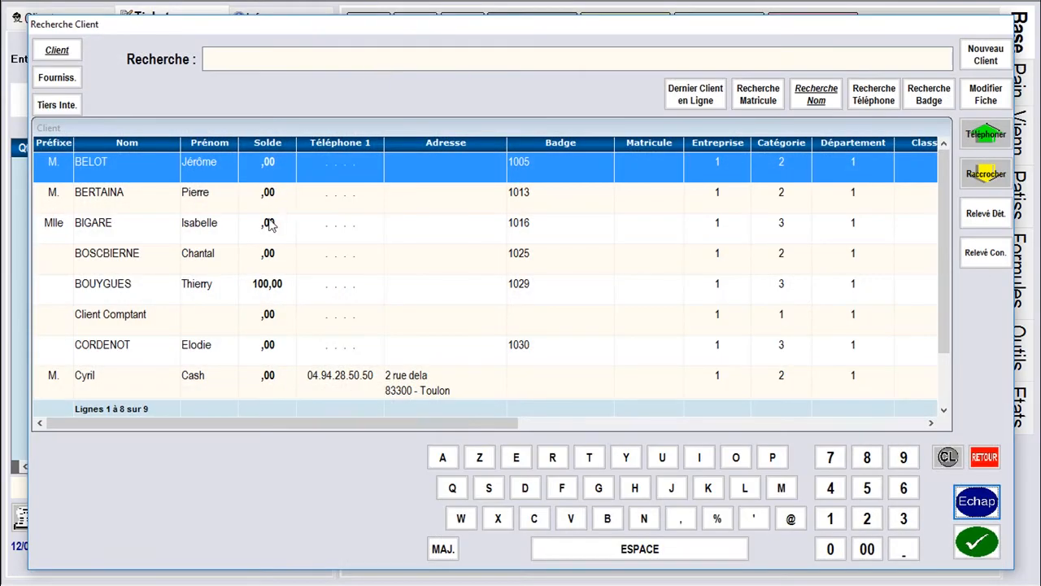
Load the client with a 100,00 balance and key in an amount of 100,00
left_click(265, 286)
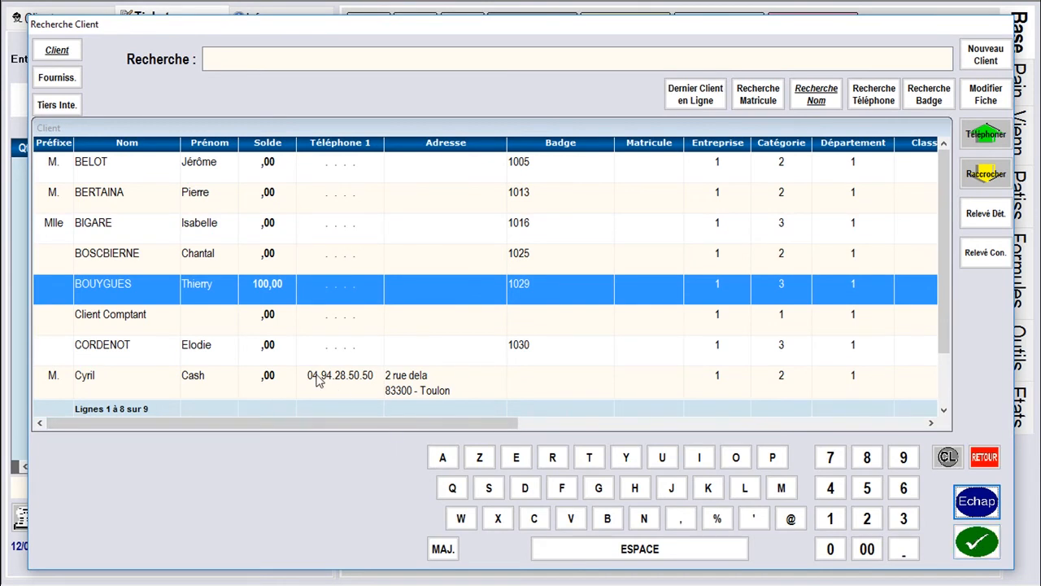
left_click(978, 545)
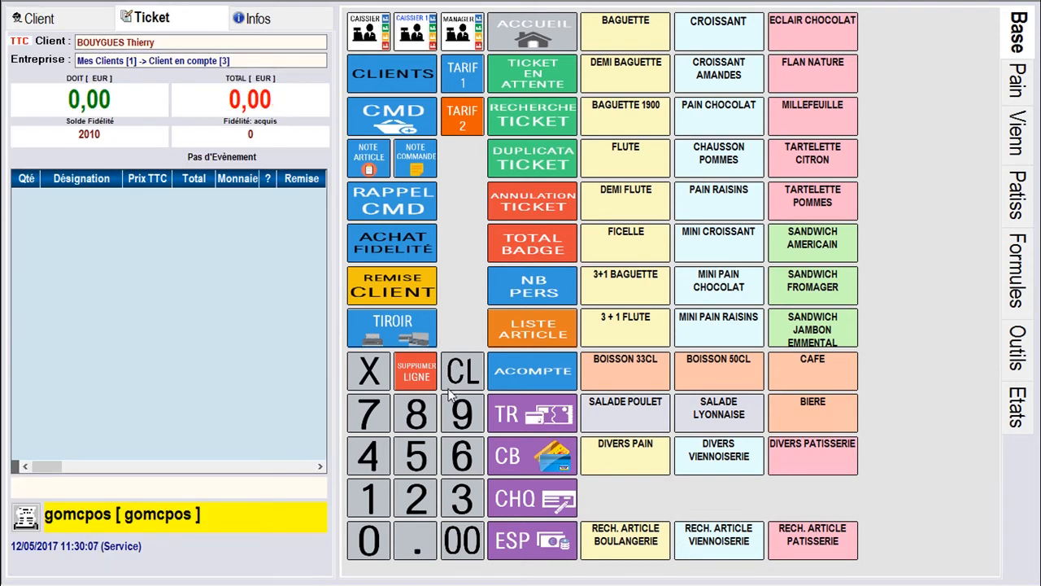
left_click(380, 509)
left_click(374, 540)
left_click(369, 541)
left_click(370, 546)
left_click(370, 549)
Recharge the badge with 100,00 paid by card and check the 201,00 account balance
left_click(1023, 342)
left_click(737, 120)
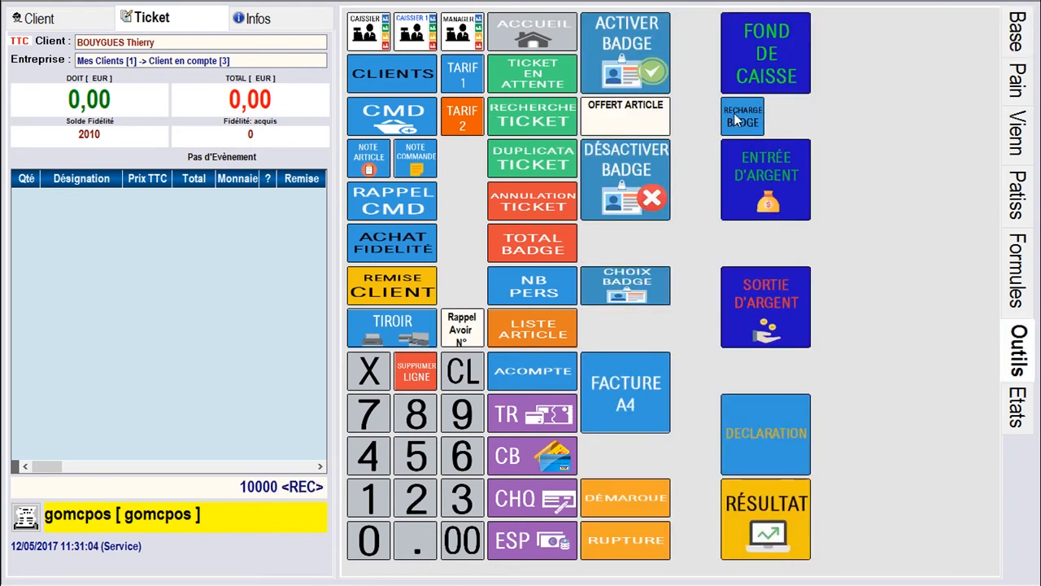
left_click(523, 456)
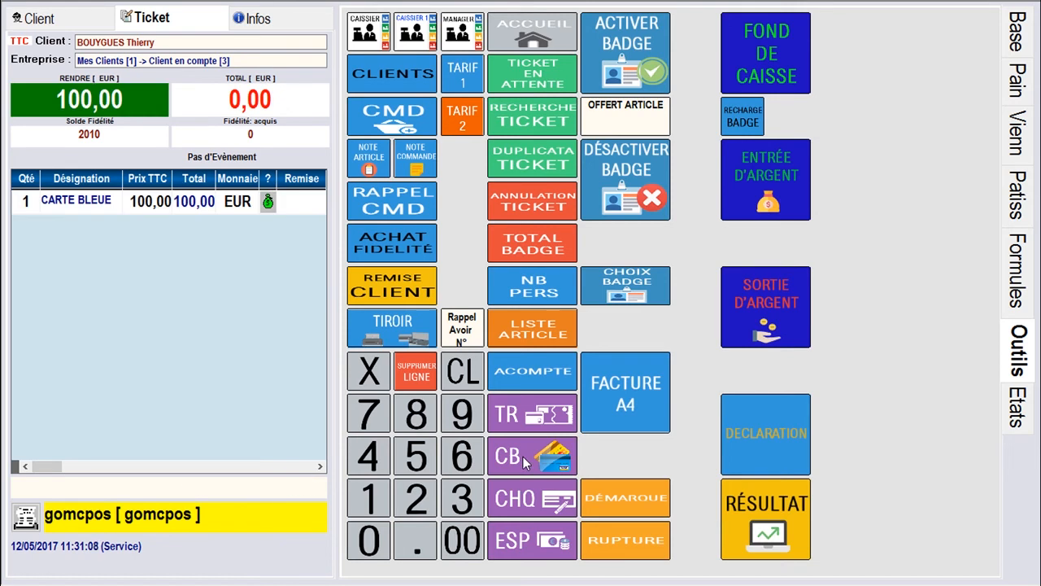
left_click(535, 242)
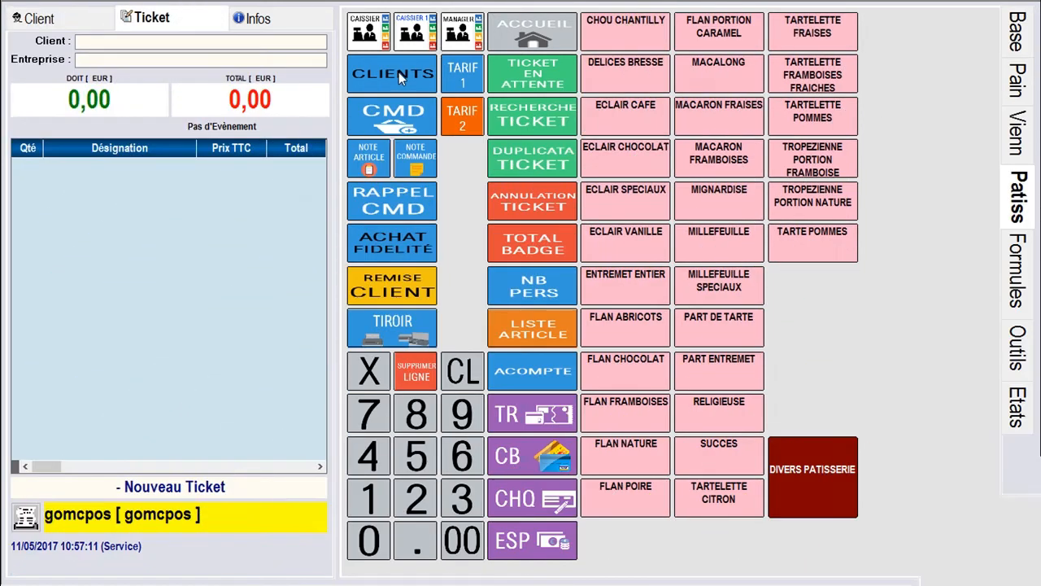
left_click(399, 71)
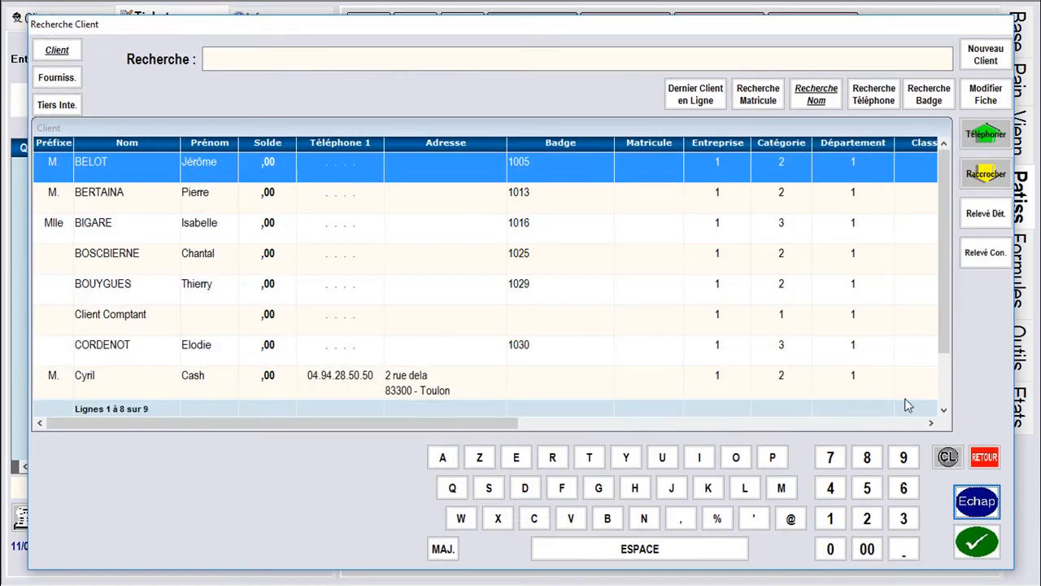
Attach the loyalty customer from the bottom of the client list to the ticket
left_click(946, 416)
left_click(429, 388)
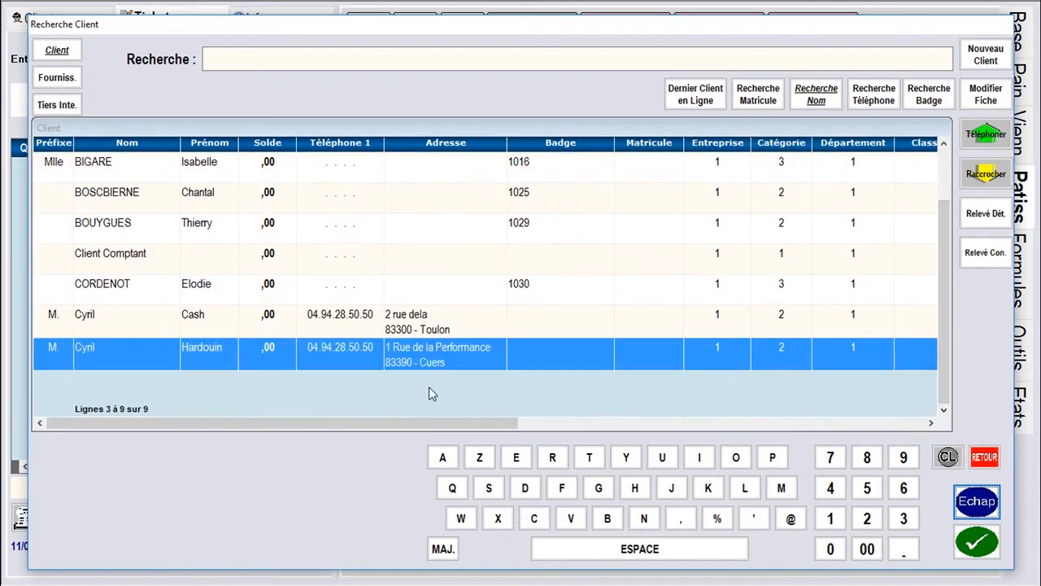
left_click(976, 541)
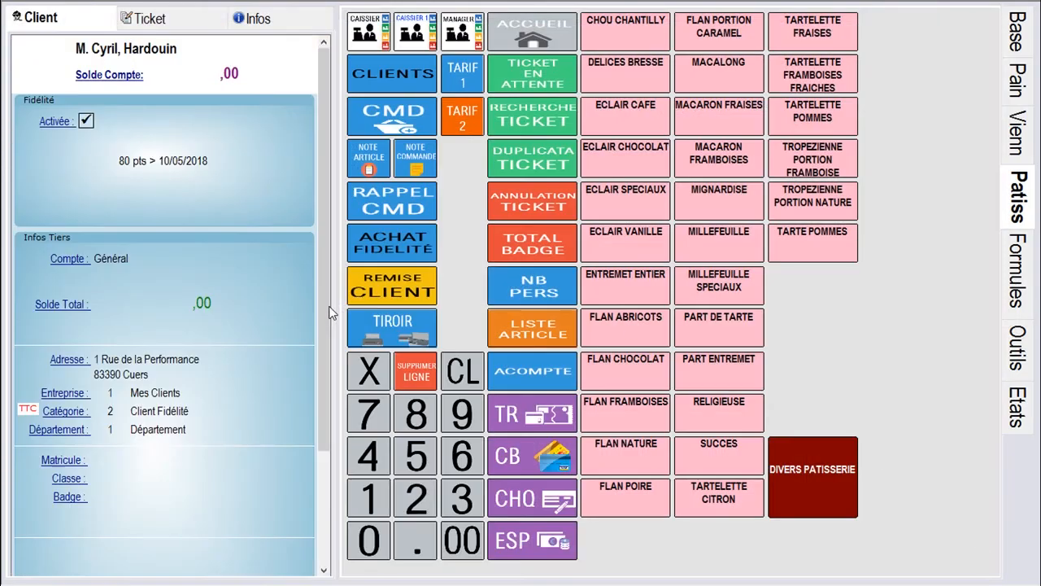
Start a new order with 2 Tartelette Fraises and 2 Tartelette Framboises Fraiches, totalling 9,00
left_click(177, 23)
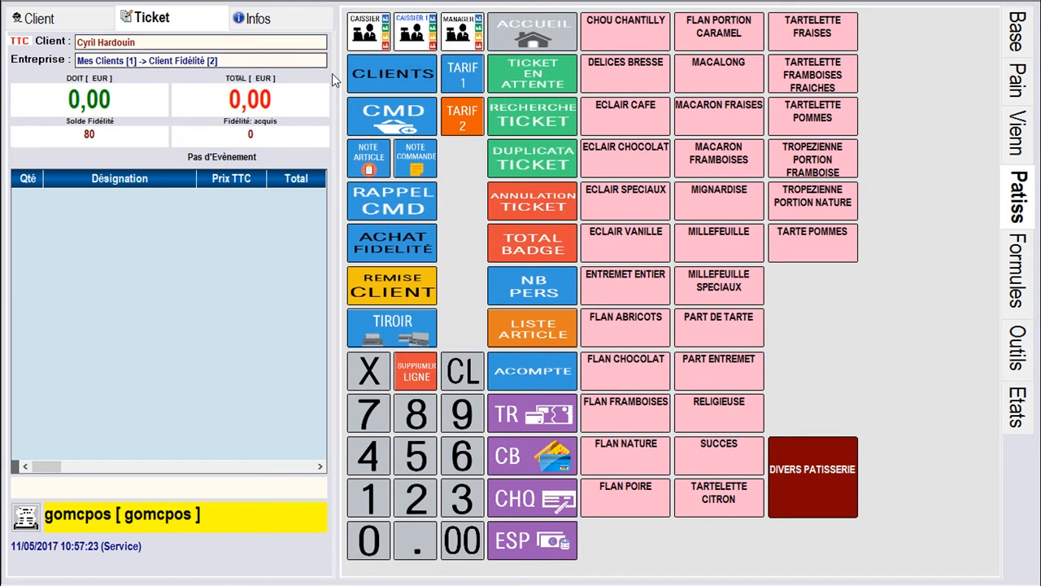
left_click(379, 120)
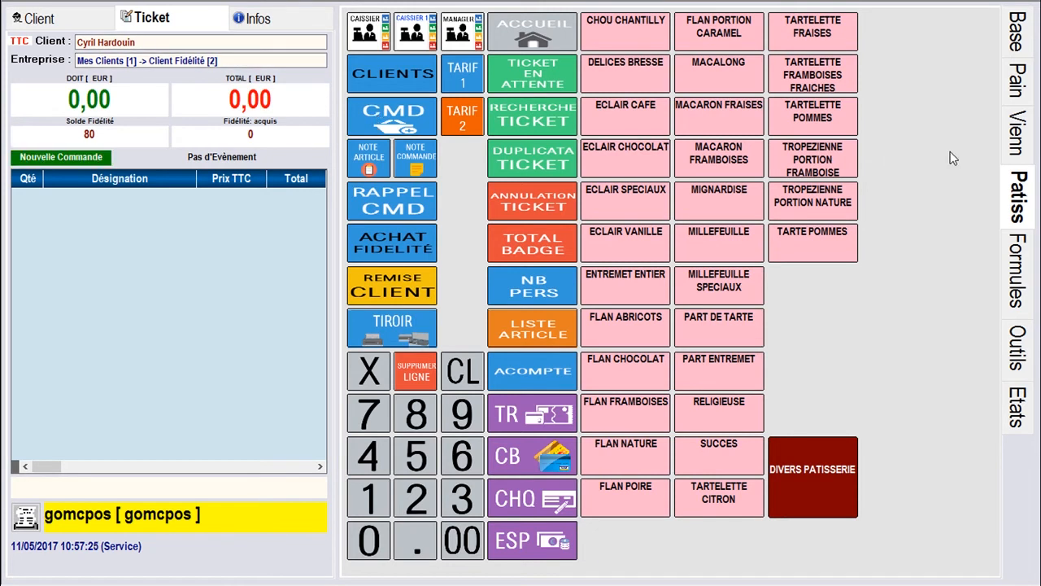
double_click(824, 34)
left_click(819, 73)
left_click(820, 73)
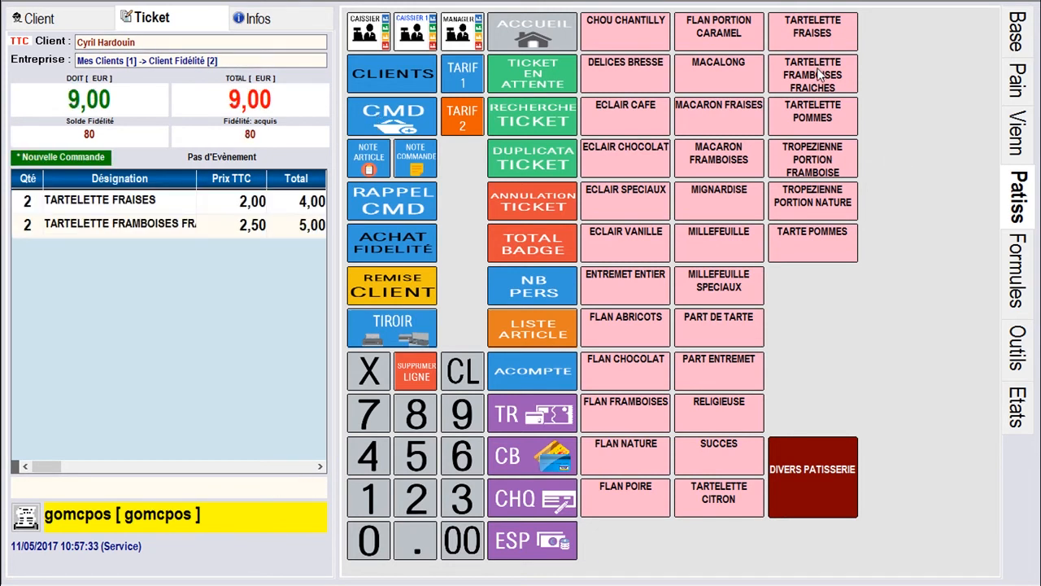
left_click(120, 209)
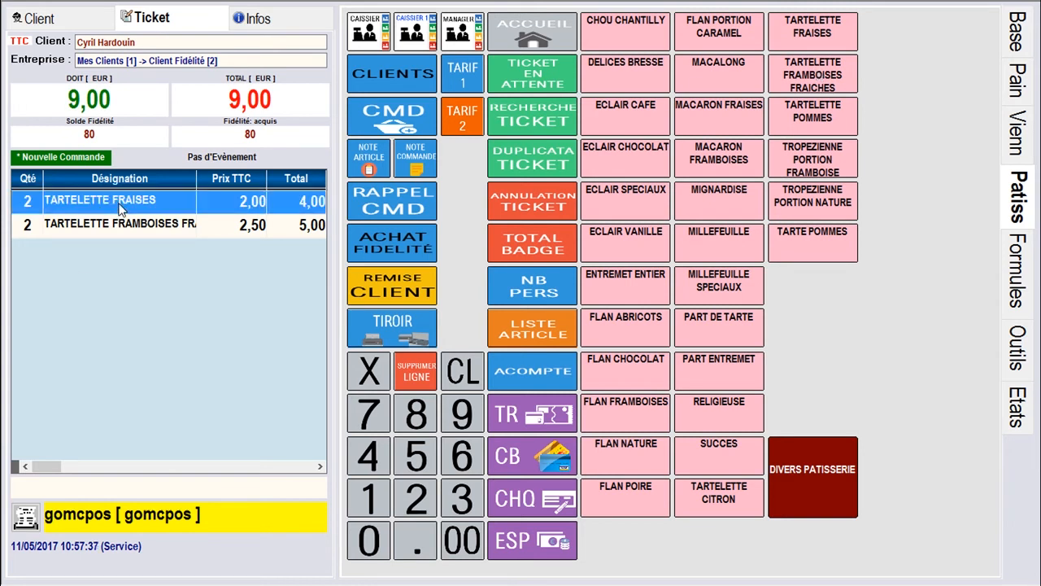
Add the note JOYEUX ANNIVERSAIRE ; PAPA to the strawberry tartlet line
left_click(385, 167)
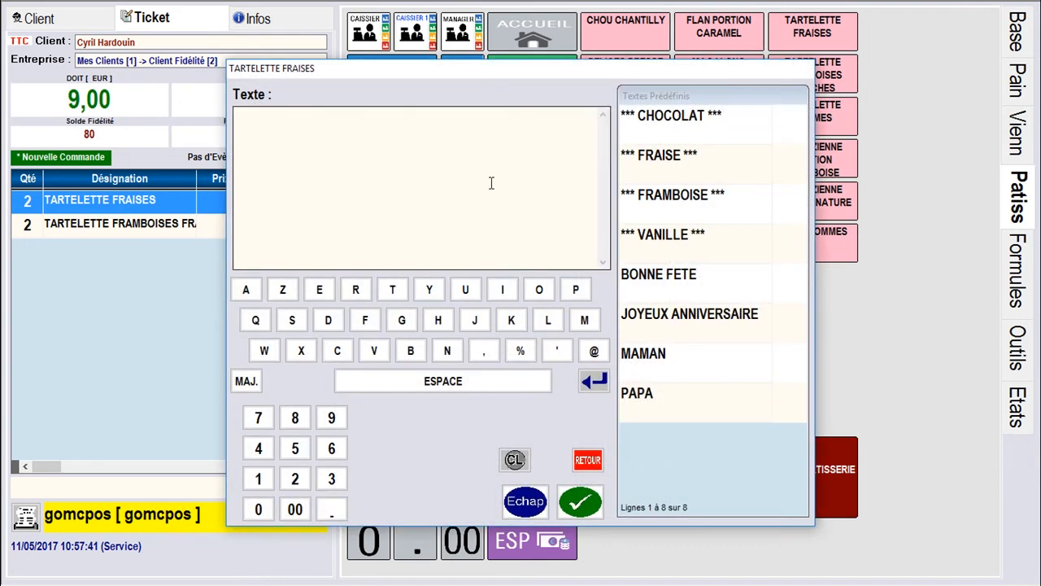
left_click(717, 319)
left_click(645, 404)
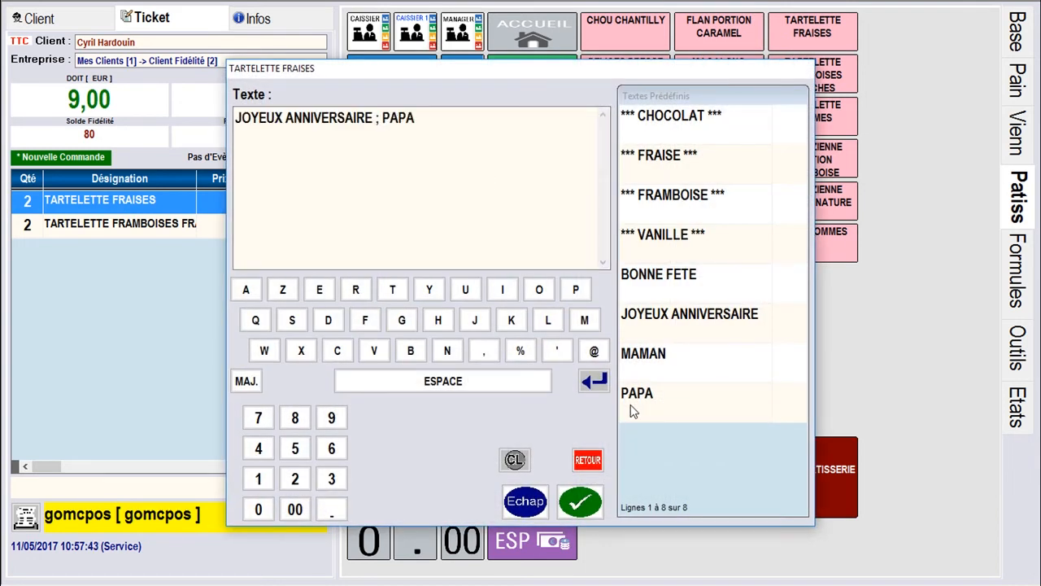
left_click(577, 504)
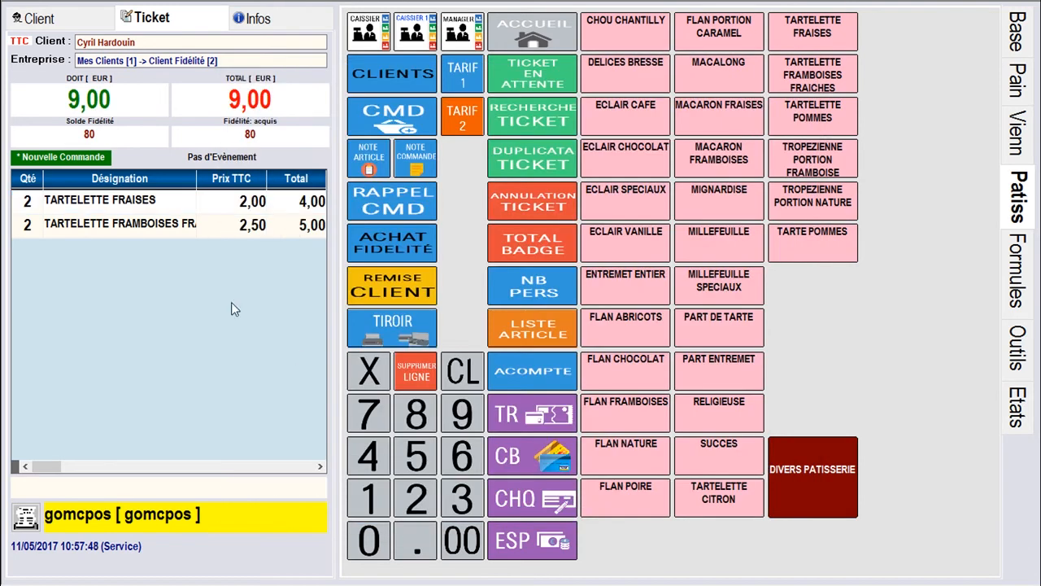
Add the note 'Couper en Deux' to the raspberry tartlet line
left_click(125, 232)
left_click(381, 163)
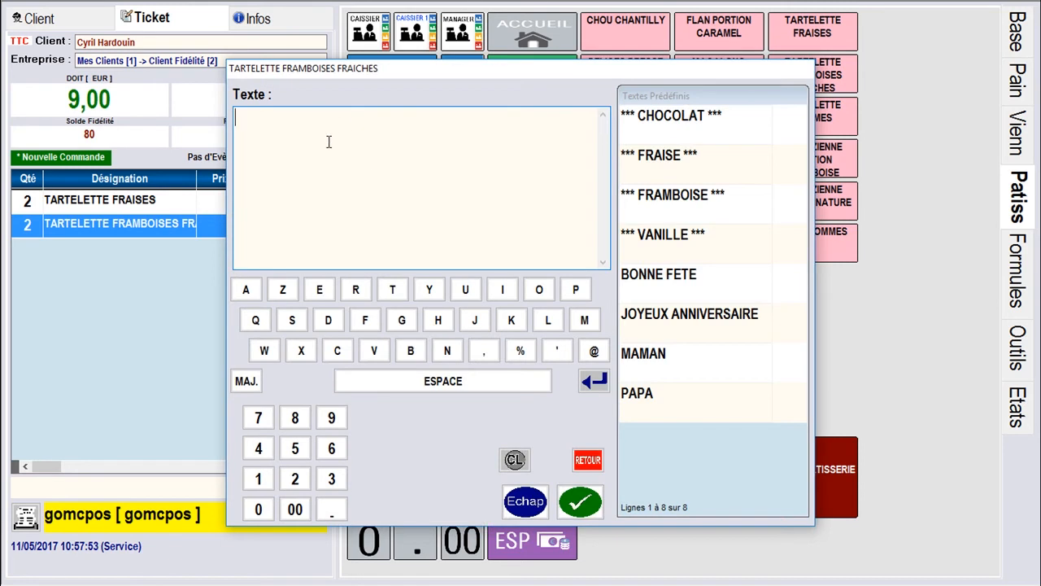
type("Couper en Deux")
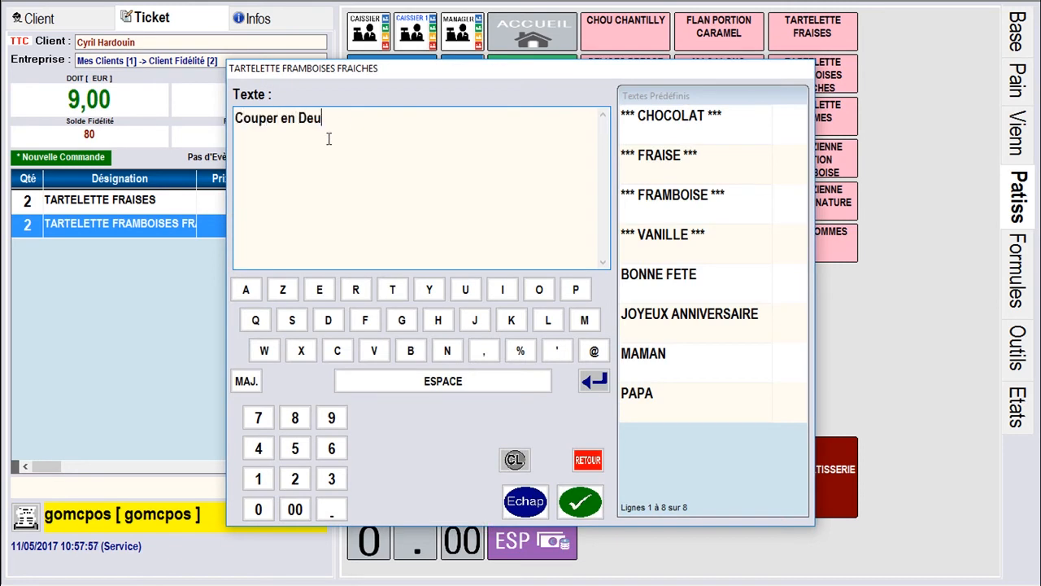
left_click(574, 506)
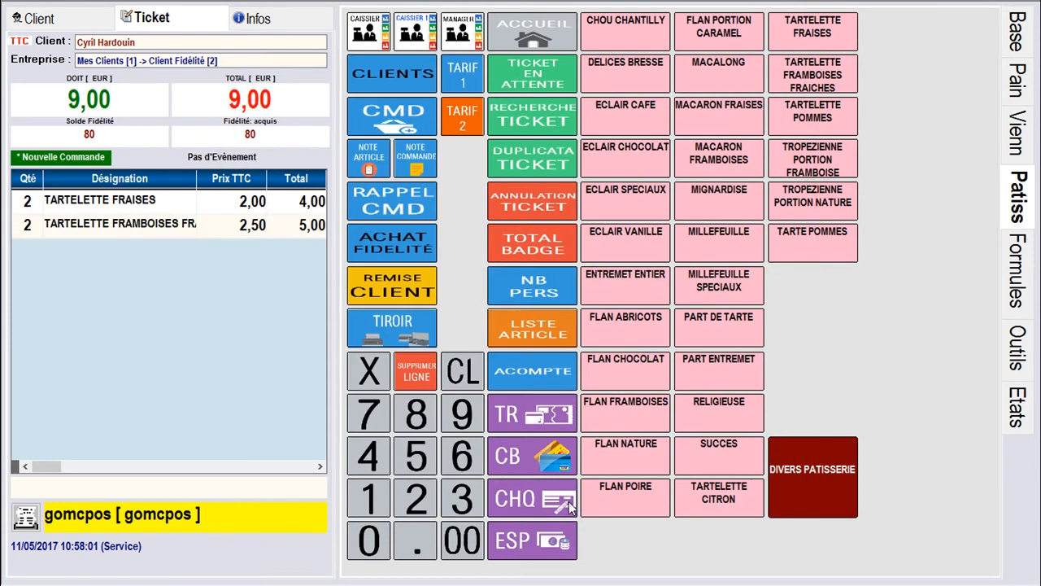
left_click(417, 160)
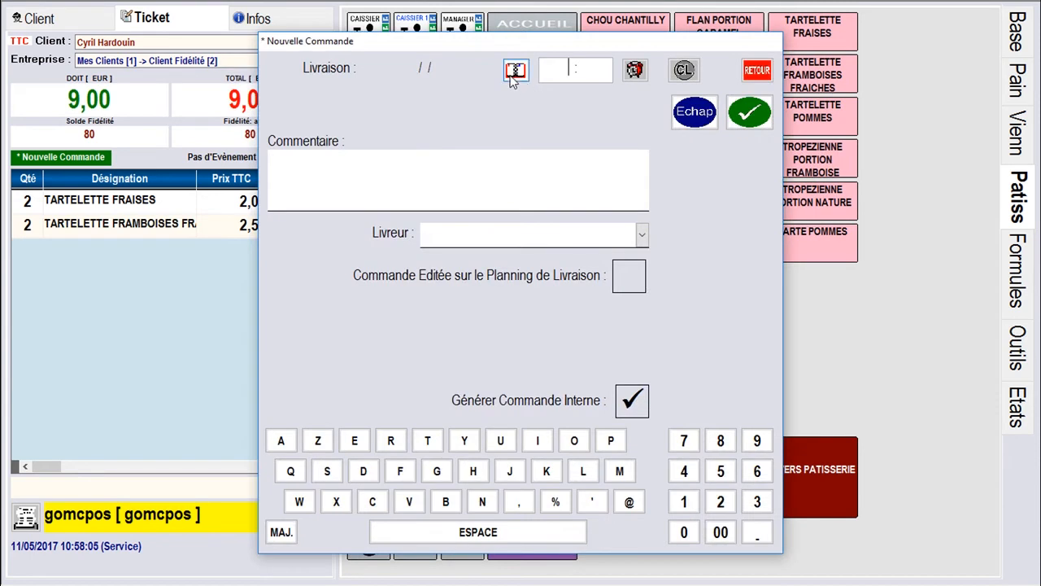
Set delivery for 19/05/2017 at 18:00, comment 'Mettre en carton avec ruban cadeau', and assign a driver
left_click(512, 70)
left_click(576, 268)
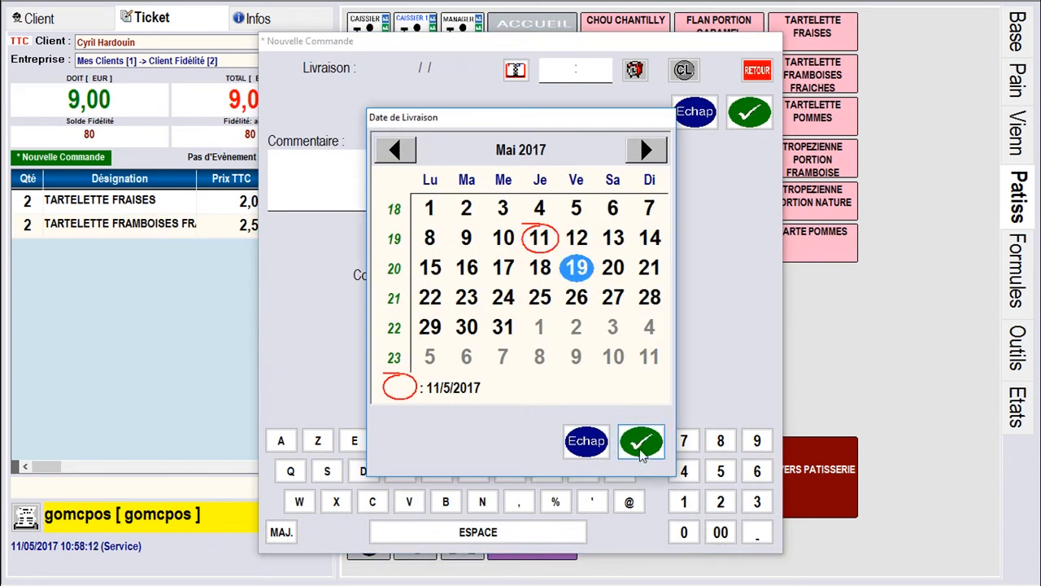
left_click(640, 440)
left_click(564, 69)
type("18:00")
left_click(447, 173)
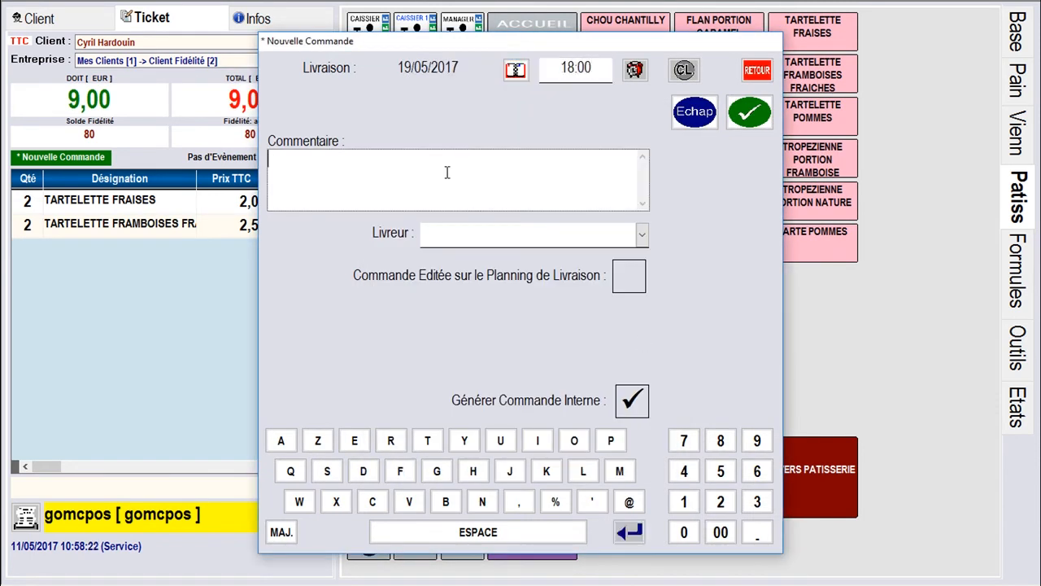
type("Mettre en carton avec ruban cadeau")
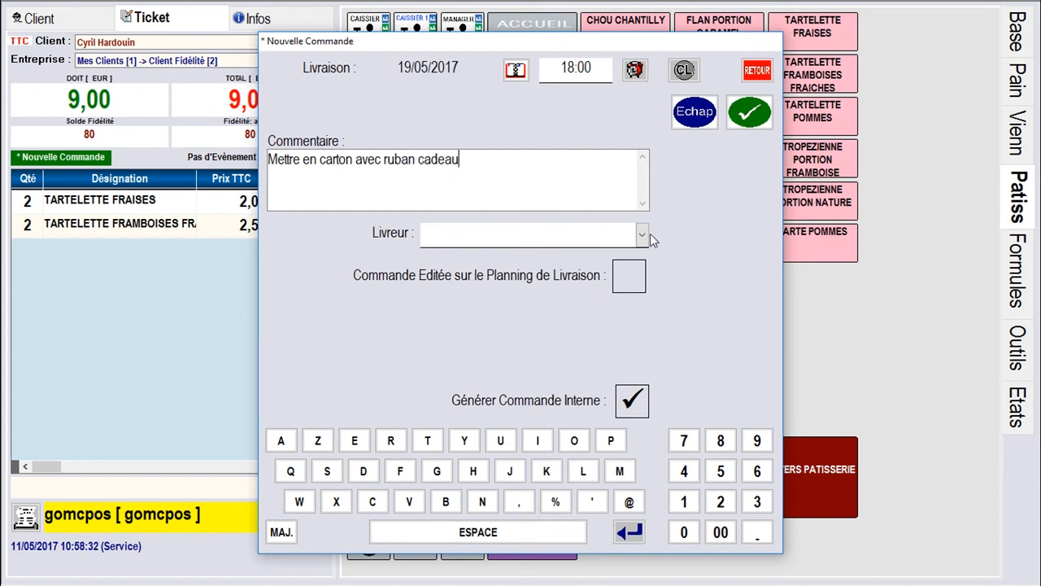
left_click(642, 235)
left_click(477, 284)
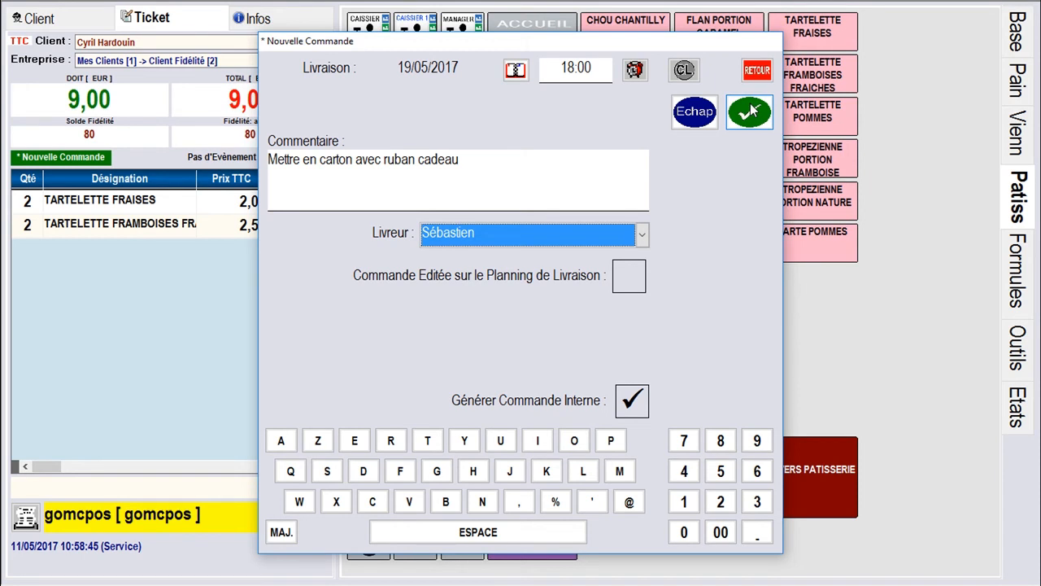
left_click(750, 111)
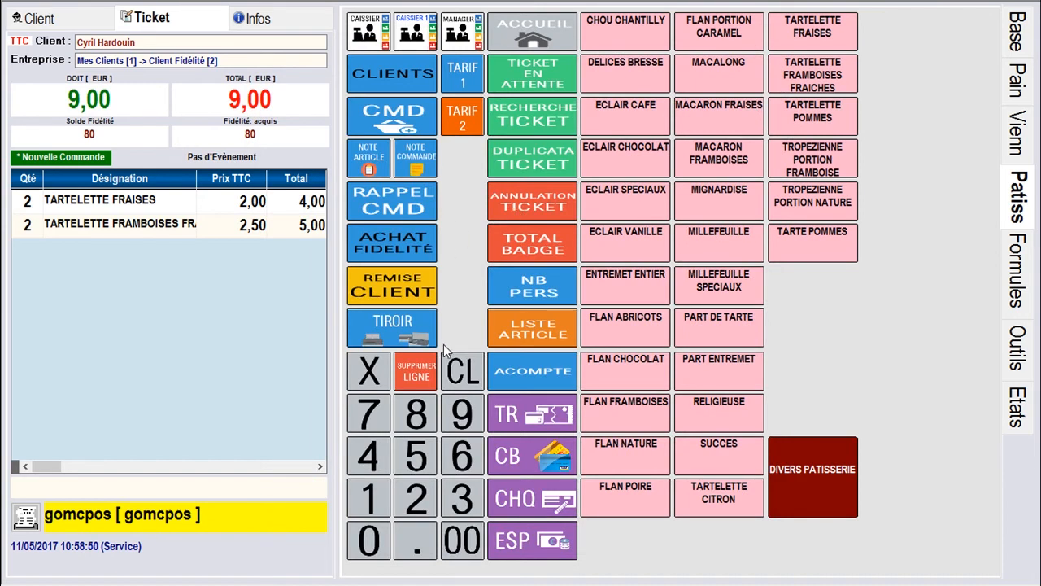
Enter 5.00 on the keypad as the payment amount
left_click(423, 461)
left_click(415, 553)
left_click(457, 545)
Take the 5,00 cash deposit, select order N° 129 among saved orders, and show Fonctions Commandes
left_click(522, 547)
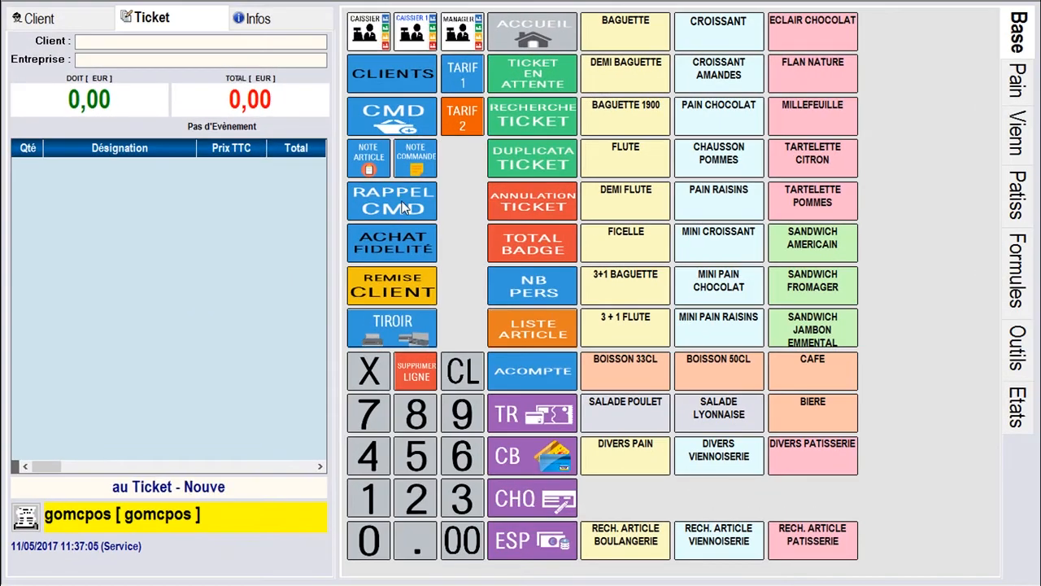
left_click(404, 206)
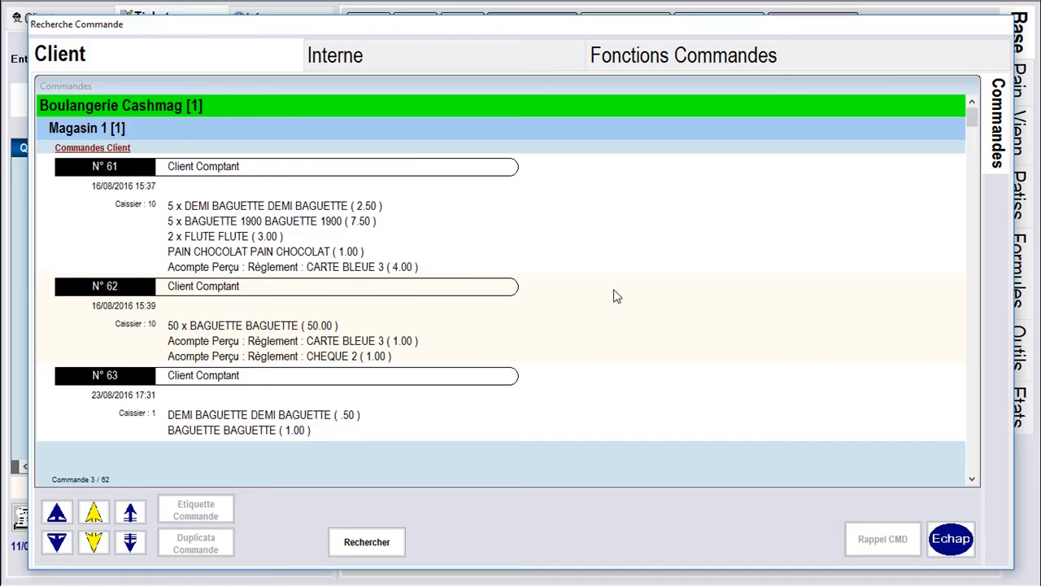
scroll(616, 296, "down", 10)
scroll(615, 297, "down", 3)
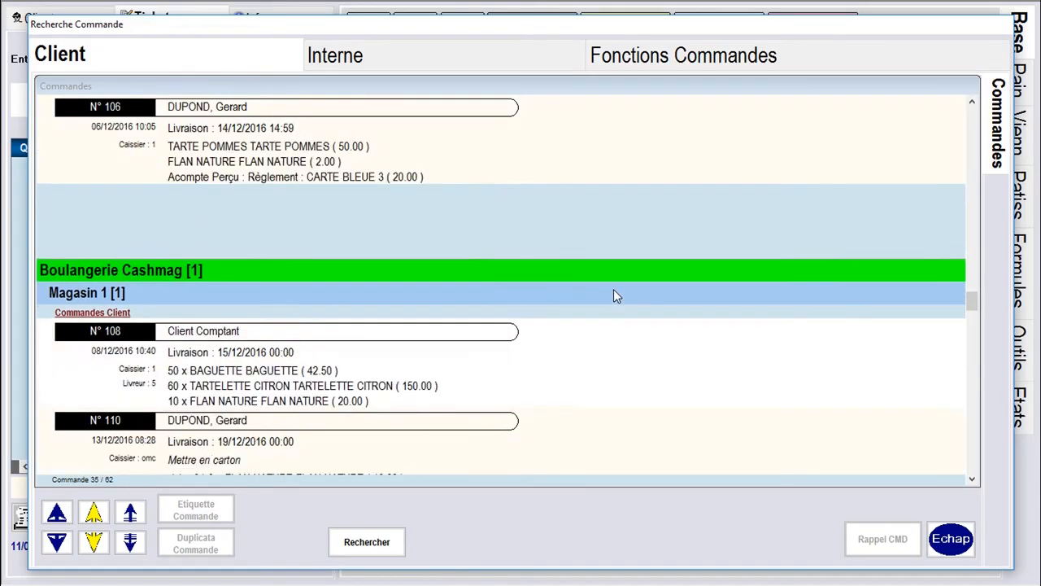
scroll(615, 297, "down", 8)
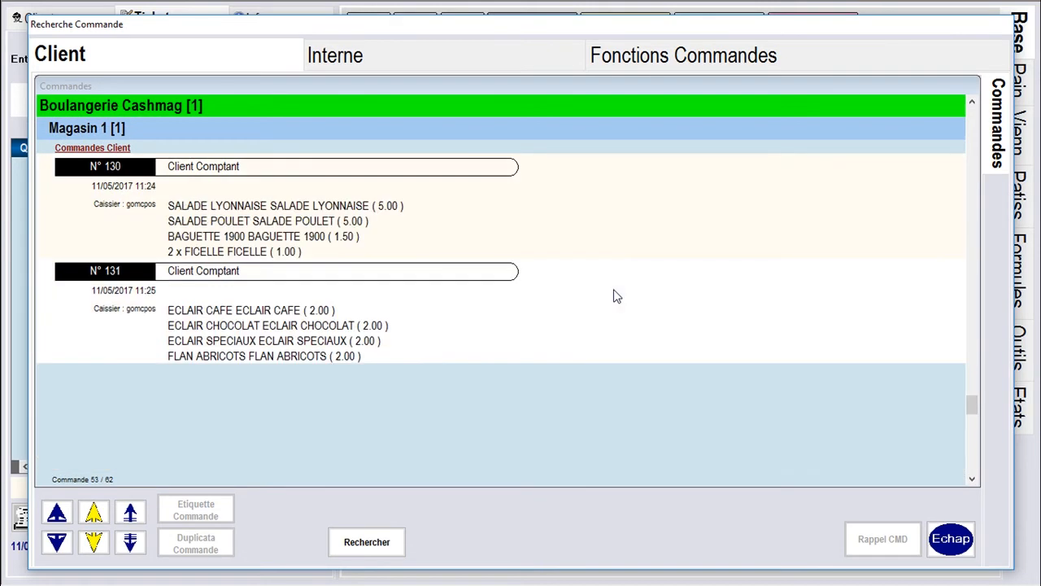
scroll(415, 262, "up", 1)
left_click(376, 368)
left_click(642, 53)
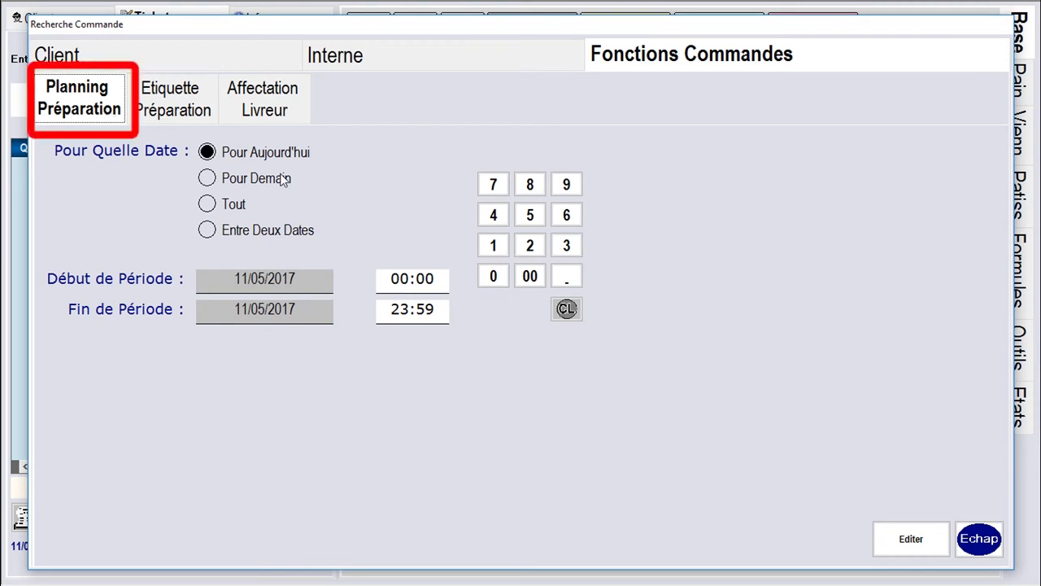
Change the preparation planning period end to 18:00
left_click(441, 312)
left_click(566, 308)
left_click(505, 238)
left_click(529, 184)
left_click(530, 275)
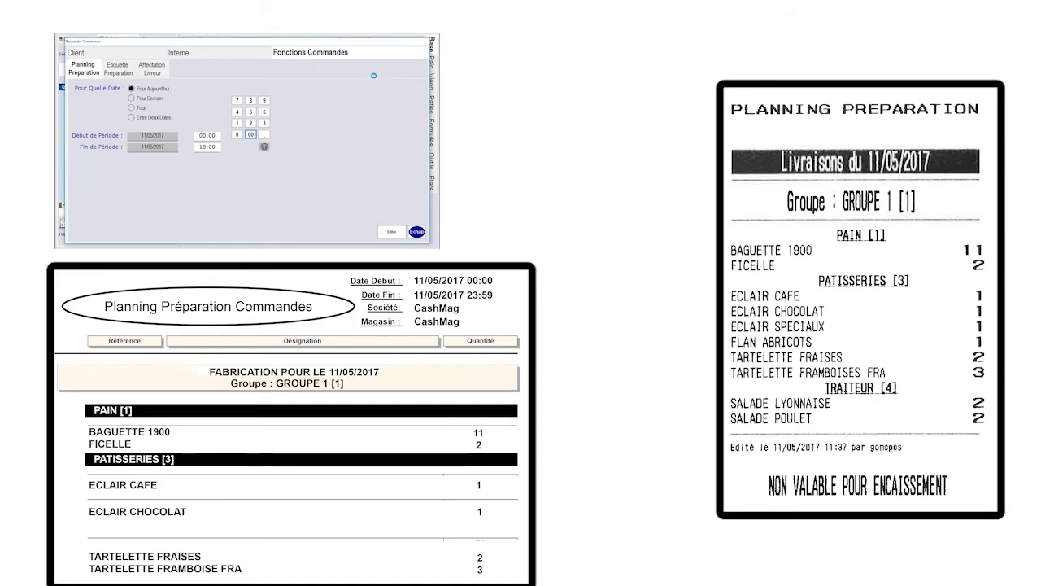
On Etiquette Préparation, set the period end to 18:00 as well
left_click(119, 65)
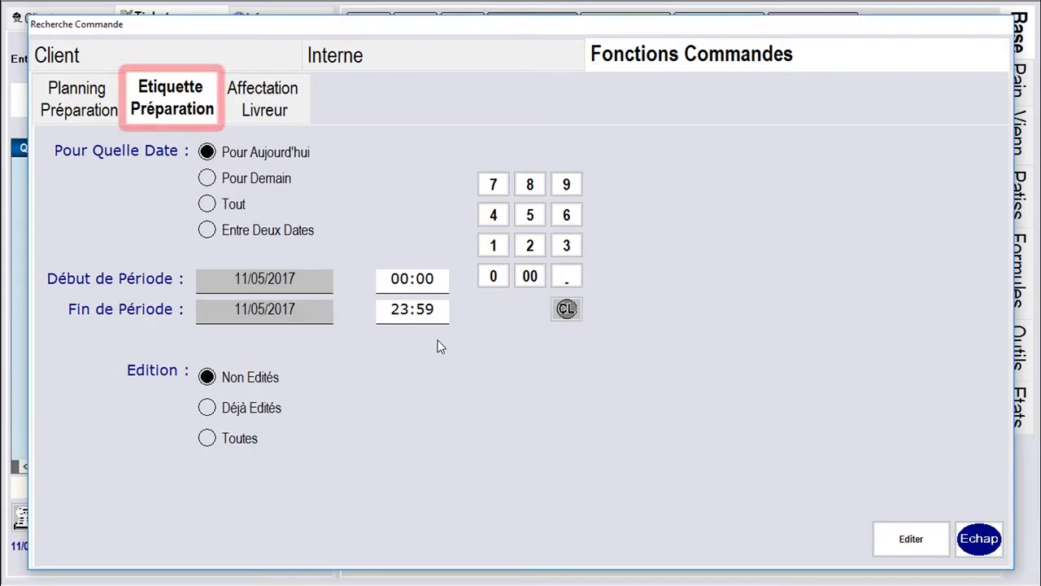
left_click(439, 309)
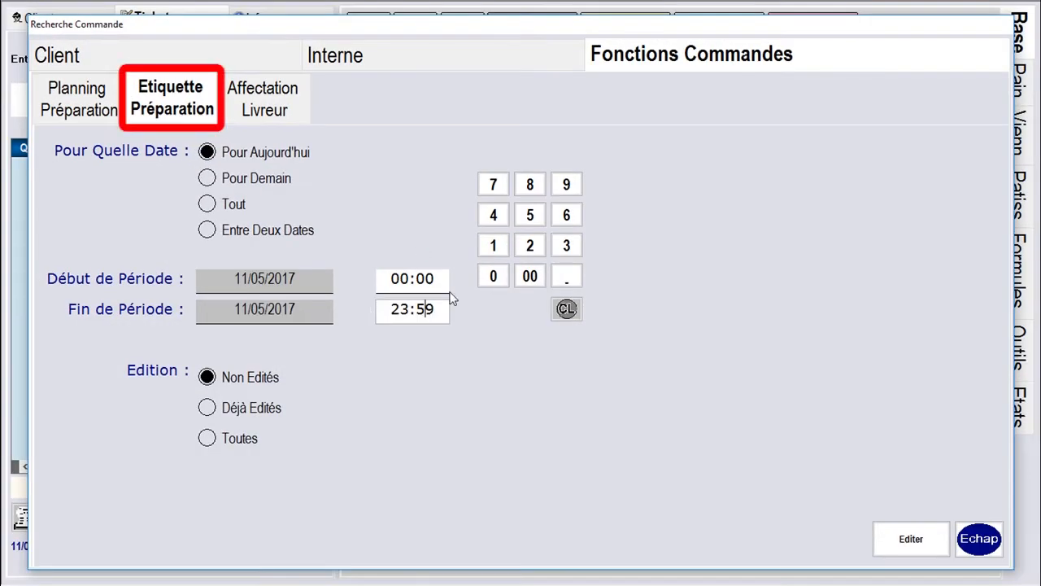
left_click(566, 309)
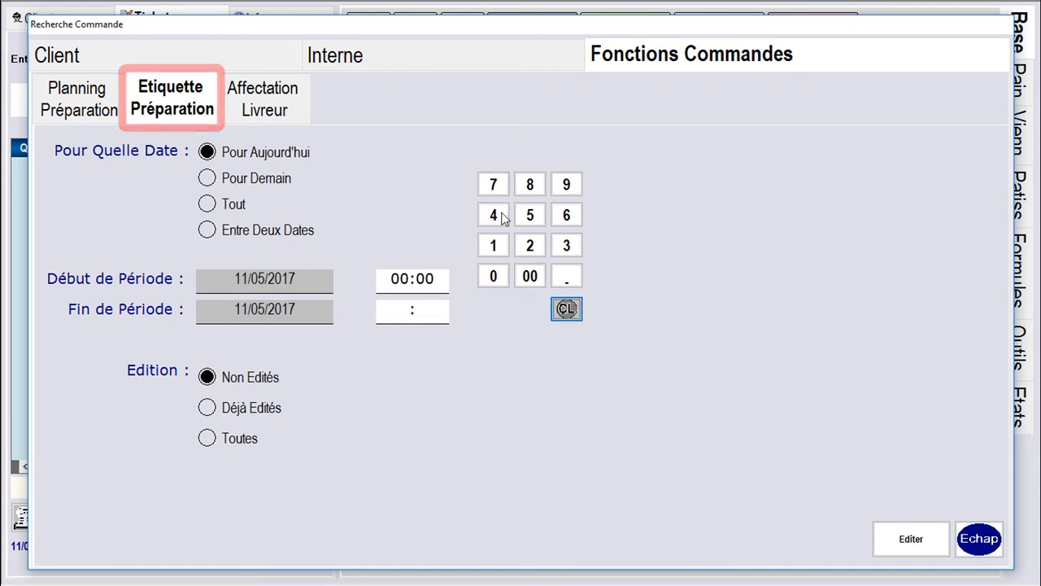
left_click(493, 244)
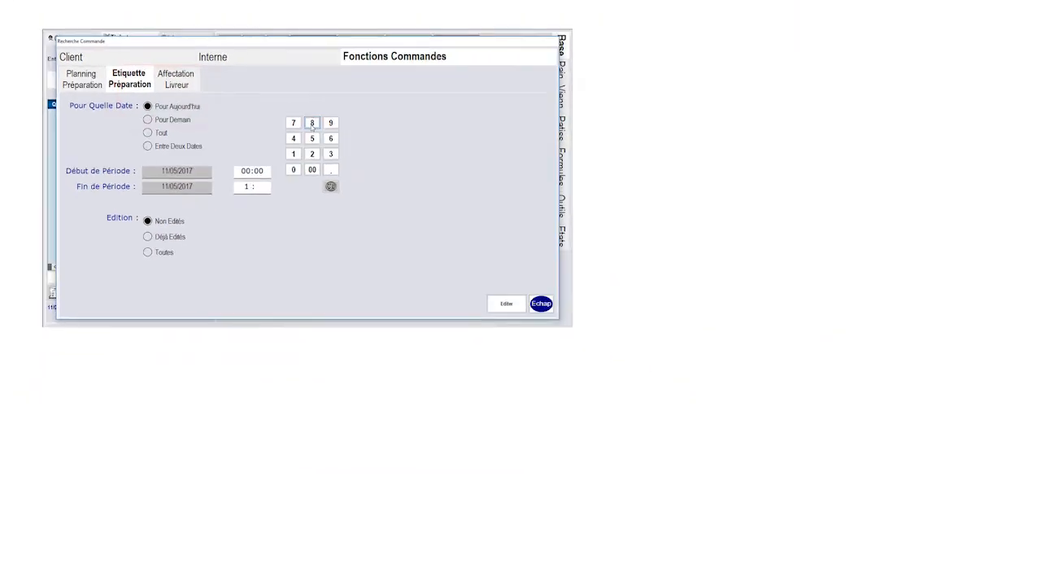
left_click(312, 123)
left_click(311, 169)
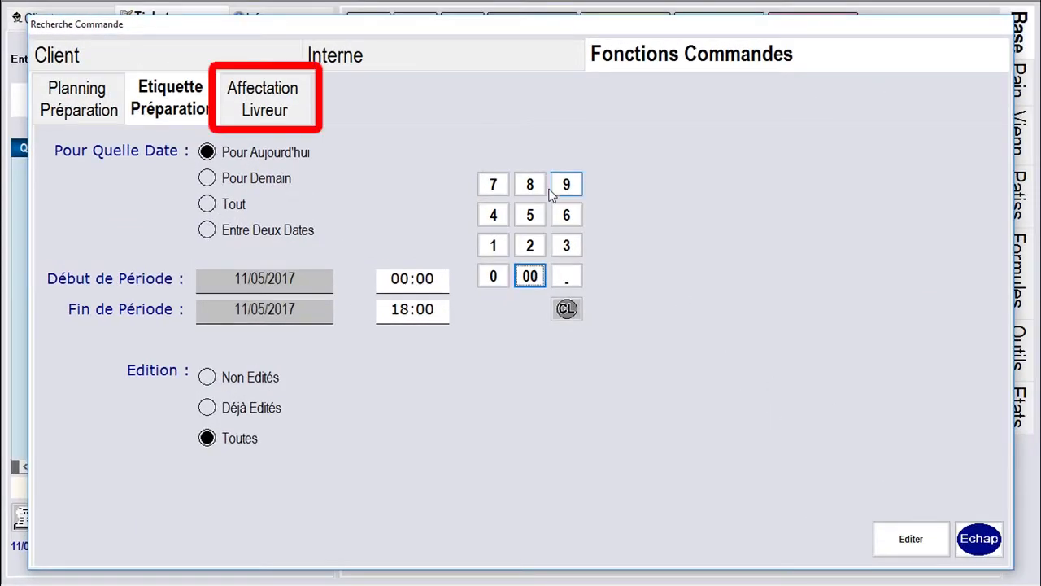
Show the Affectation Livreur tab, listing 55 orders beside the available delivery people
left_click(265, 107)
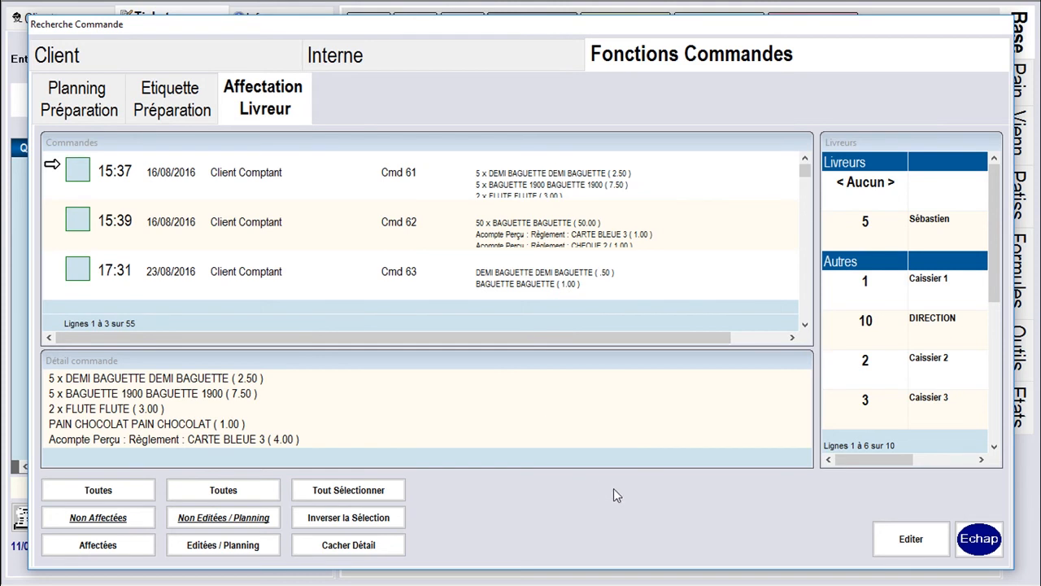
Close the order search and attach the loyalty customer to a new ticket
left_click(987, 520)
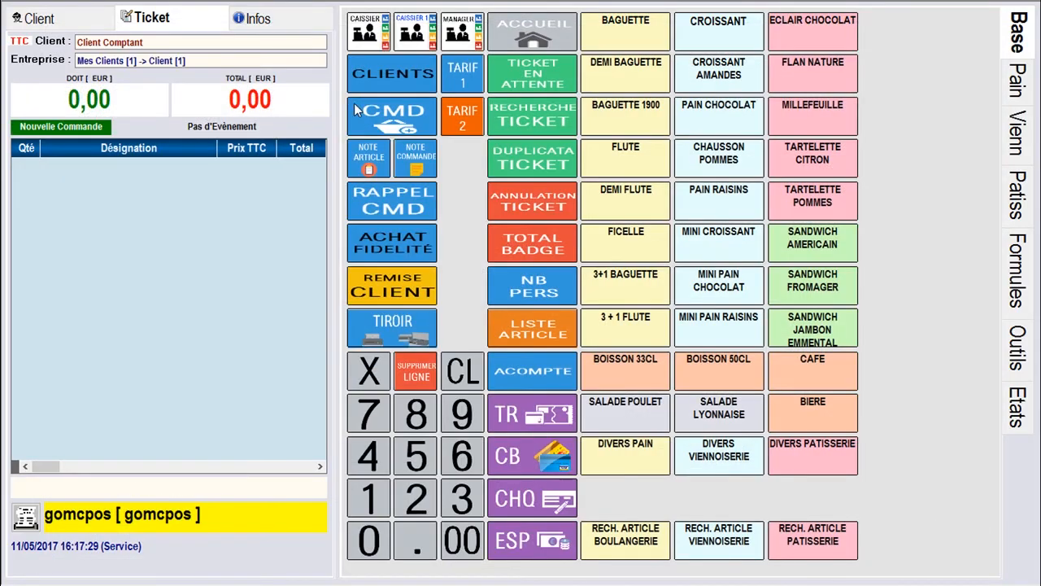
left_click(354, 103)
left_click(219, 380)
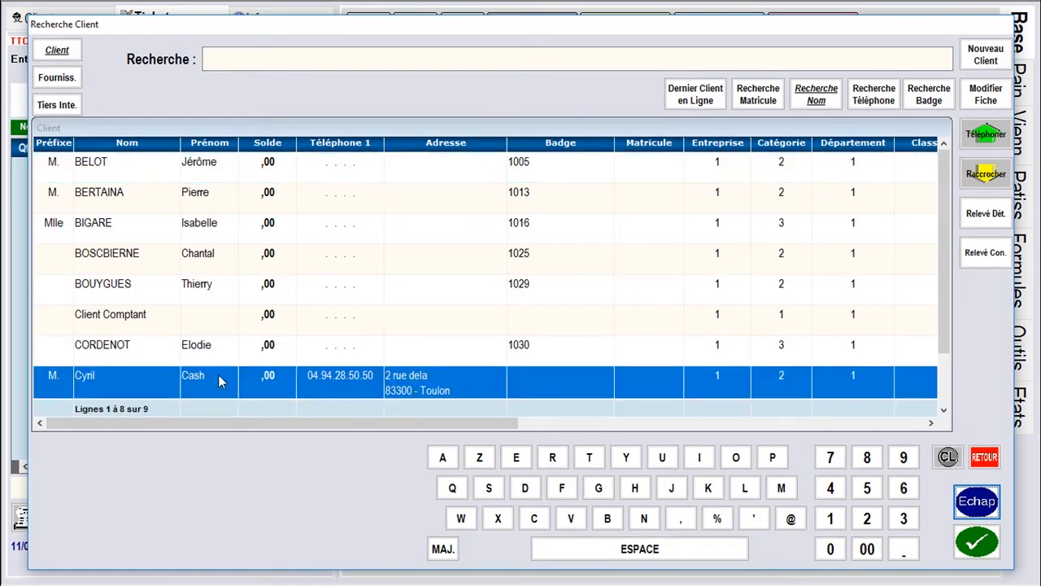
left_click(976, 541)
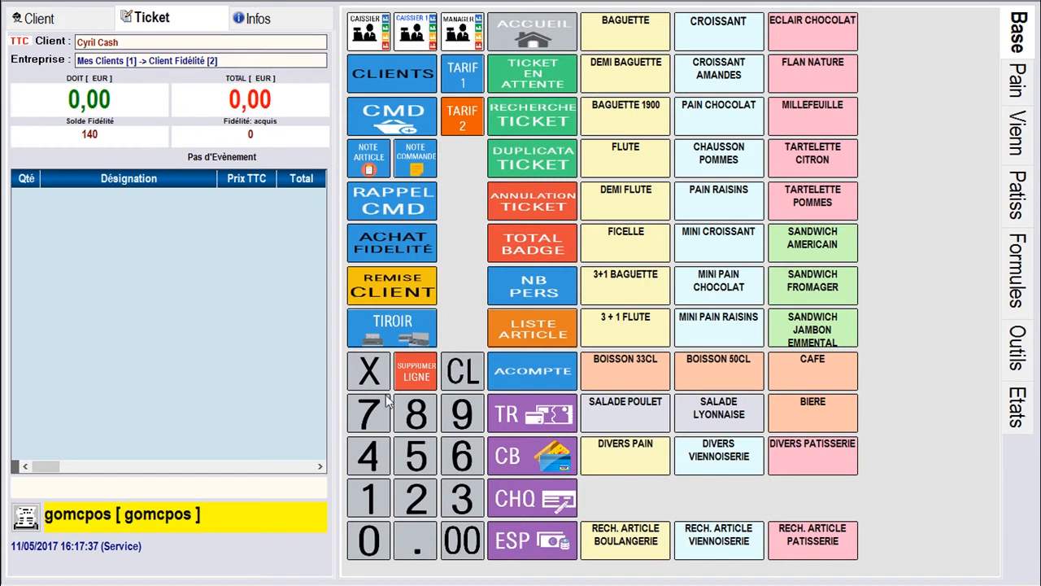
Add 10 Baguette 1900 and 12 Sandwich Americain (69,00) and make it a customer order
left_click(370, 540)
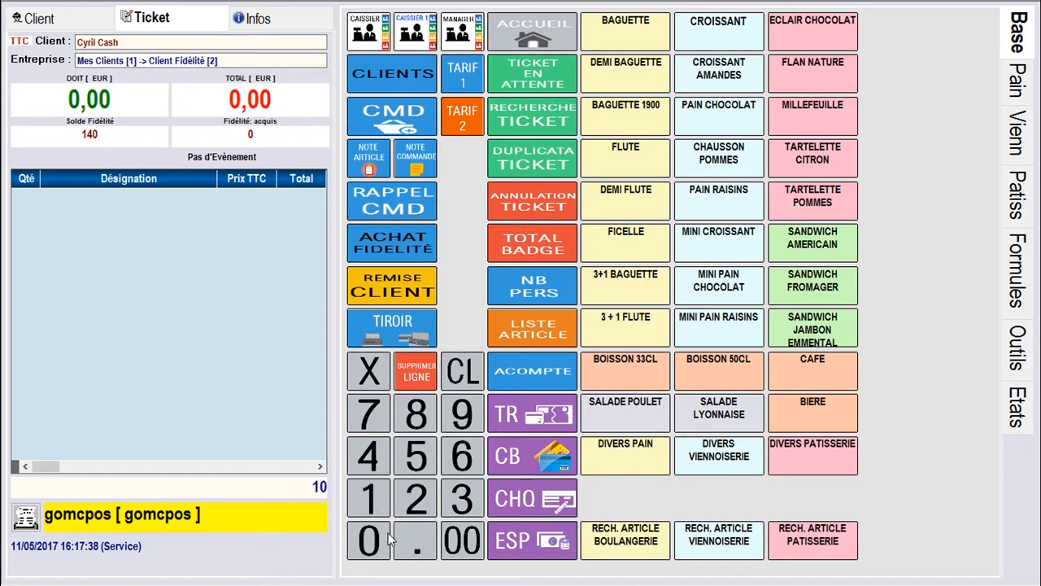
left_click(649, 119)
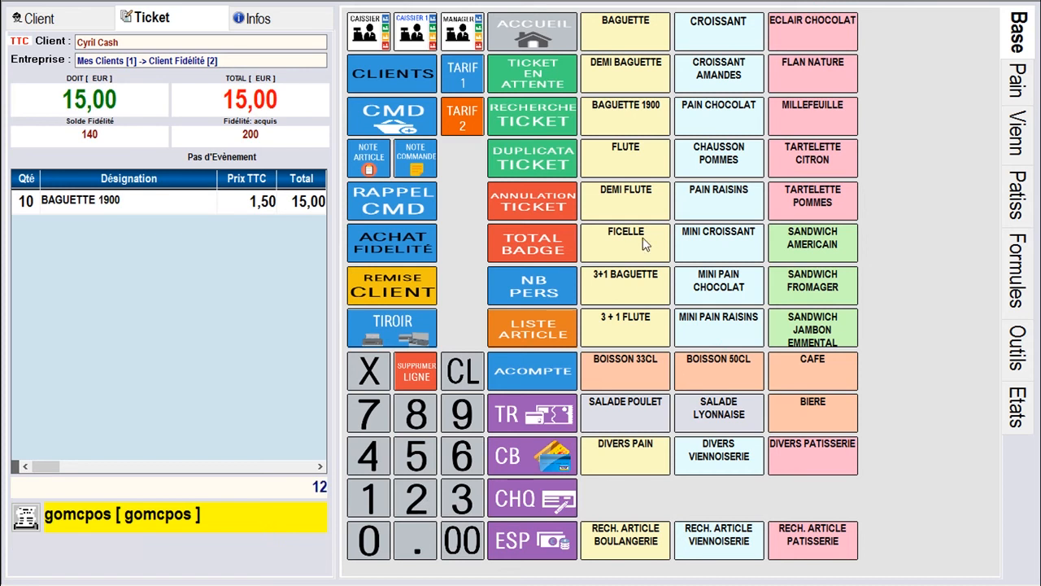
left_click(813, 244)
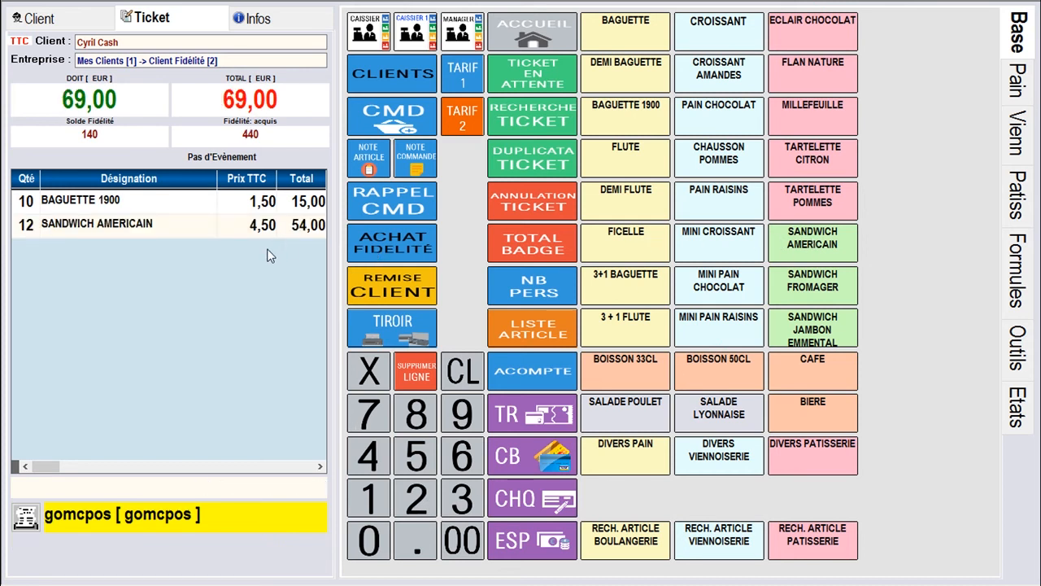
left_click(401, 120)
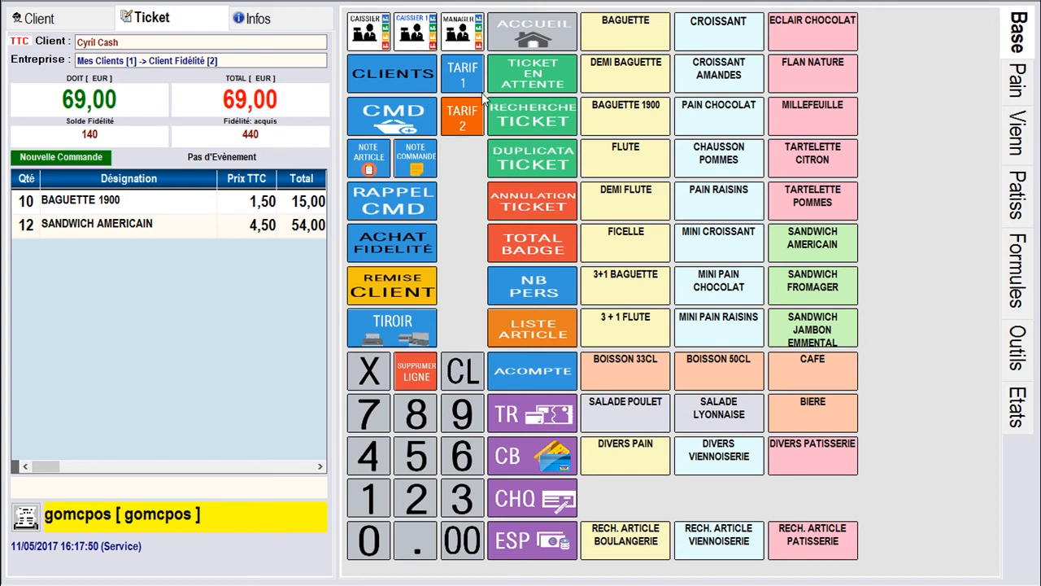
Set the order's delivery date to 24/12/2017
left_click(401, 167)
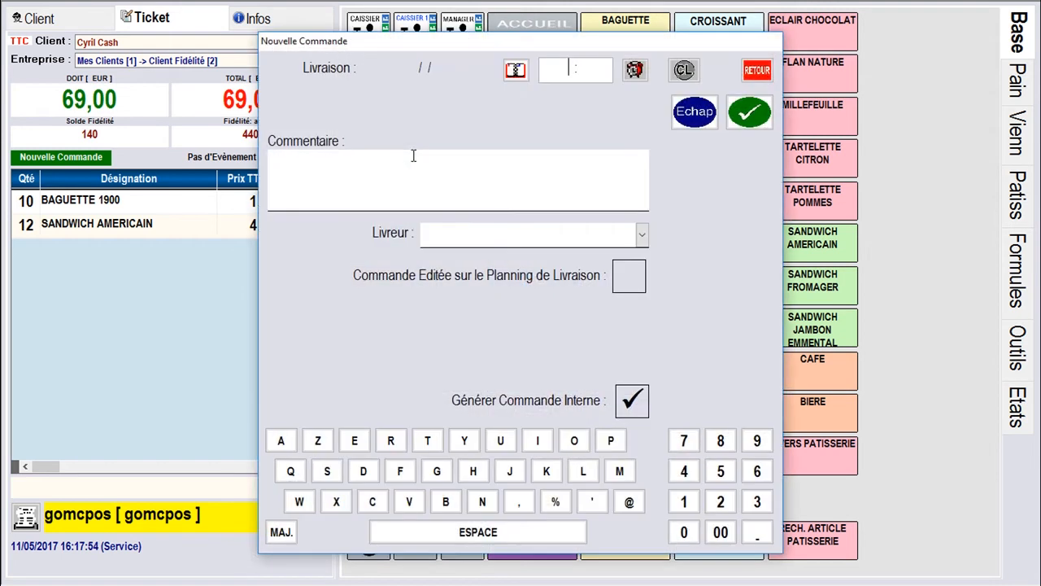
left_click(515, 70)
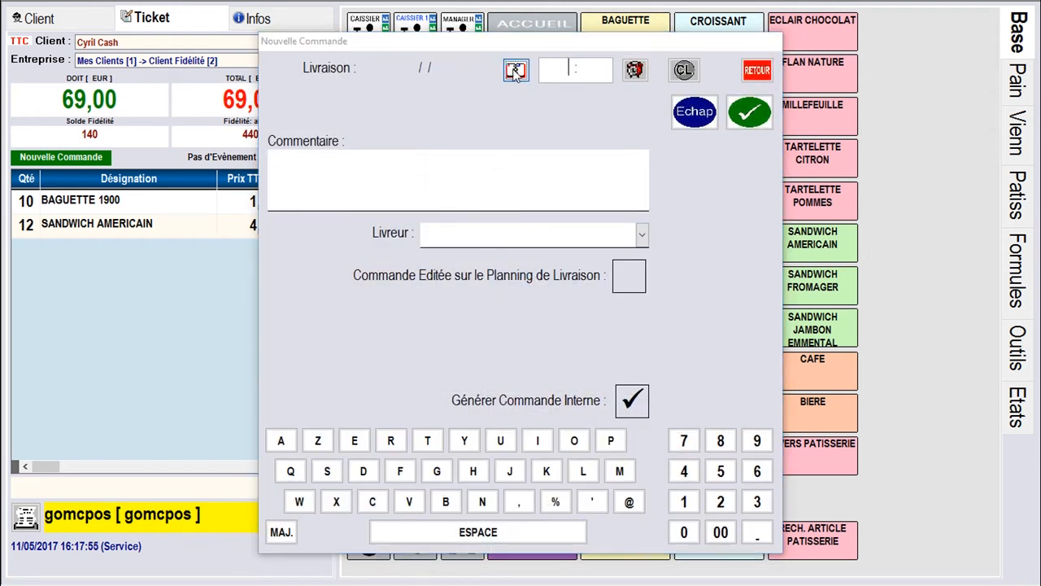
left_click(646, 151)
left_click(646, 150)
left_click(646, 150)
left_click(647, 150)
left_click(647, 150)
left_click(647, 150)
left_click(646, 150)
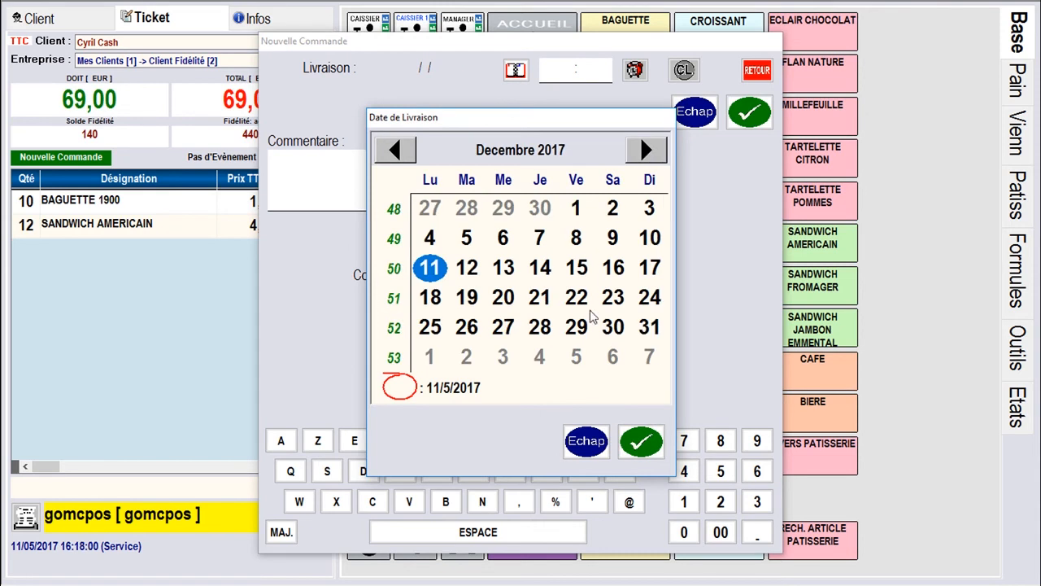
left_click(648, 298)
left_click(641, 441)
Choose the morning slot, comment 'Livraison pour Noel', assign a driver, and save the order
left_click(634, 70)
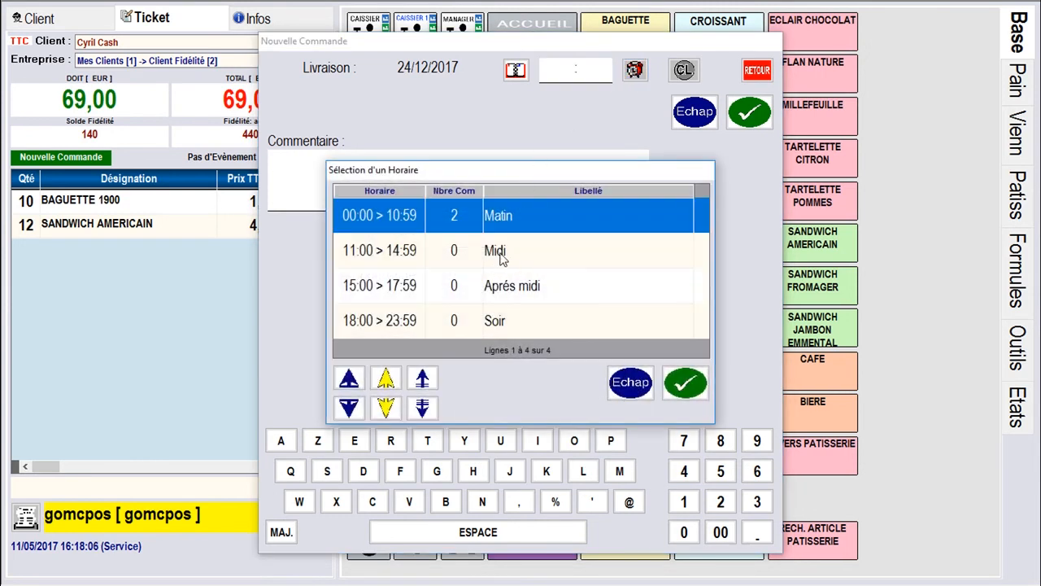
left_click(685, 382)
left_click(453, 200)
type("Livraison pour Noel")
left_click(642, 234)
left_click(648, 325)
left_click(749, 112)
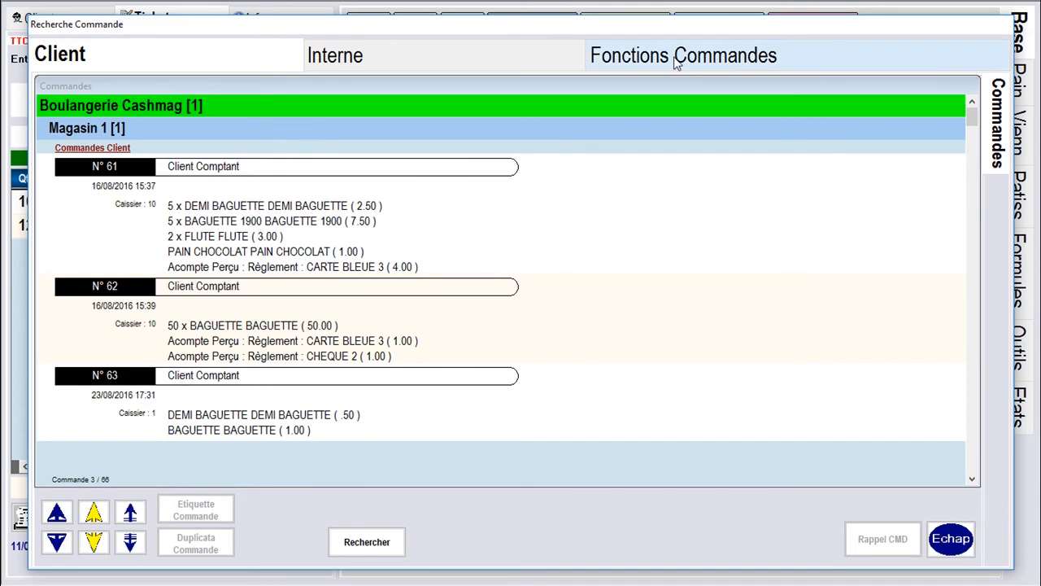
Set preparation labels to Entre Deux Dates from 23/12/2017 to 25/12/2017
left_click(643, 65)
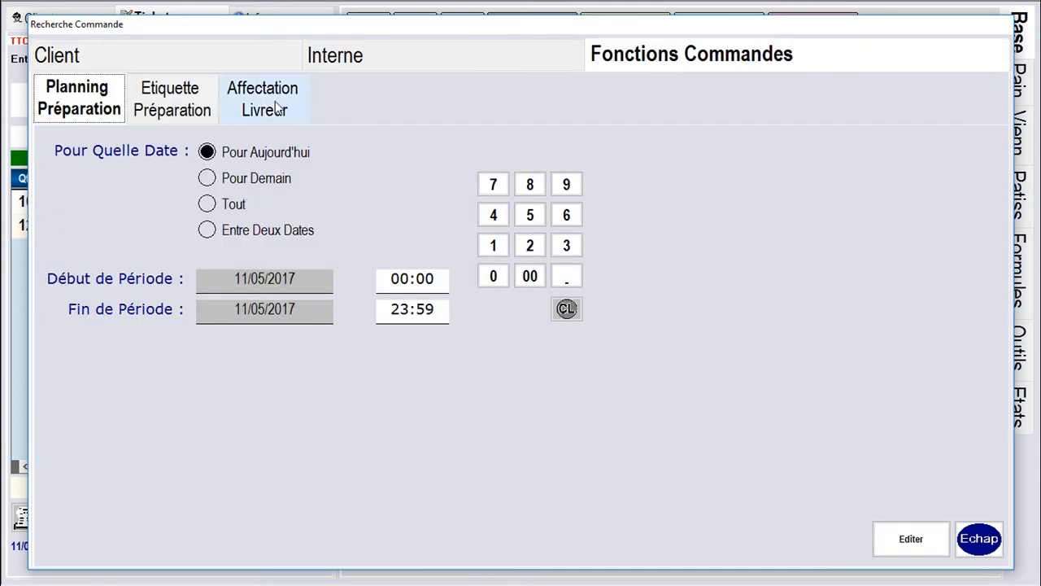
left_click(171, 98)
left_click(208, 230)
left_click(352, 282)
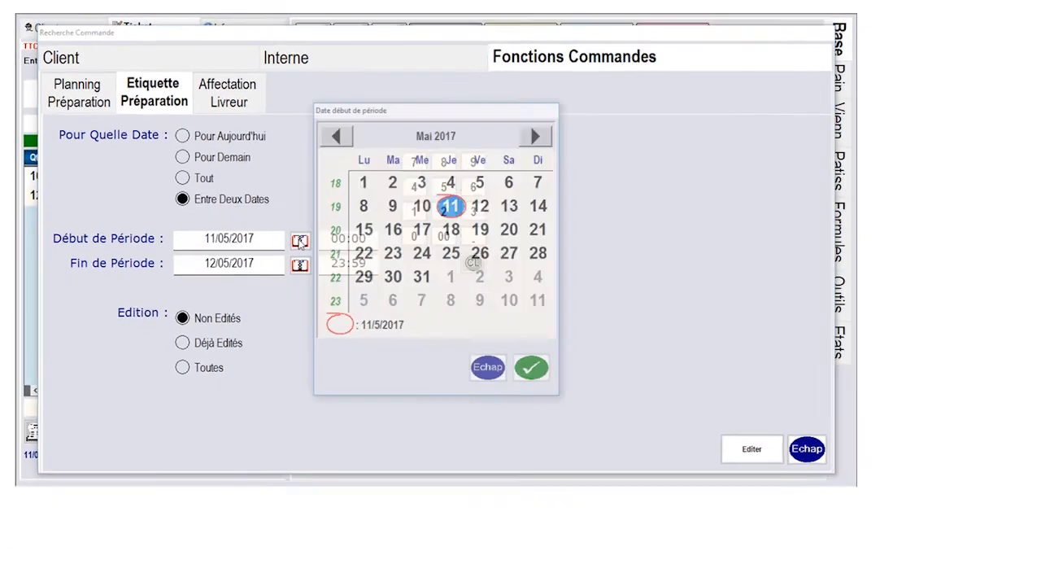
scroll(440, 242, "down", 7)
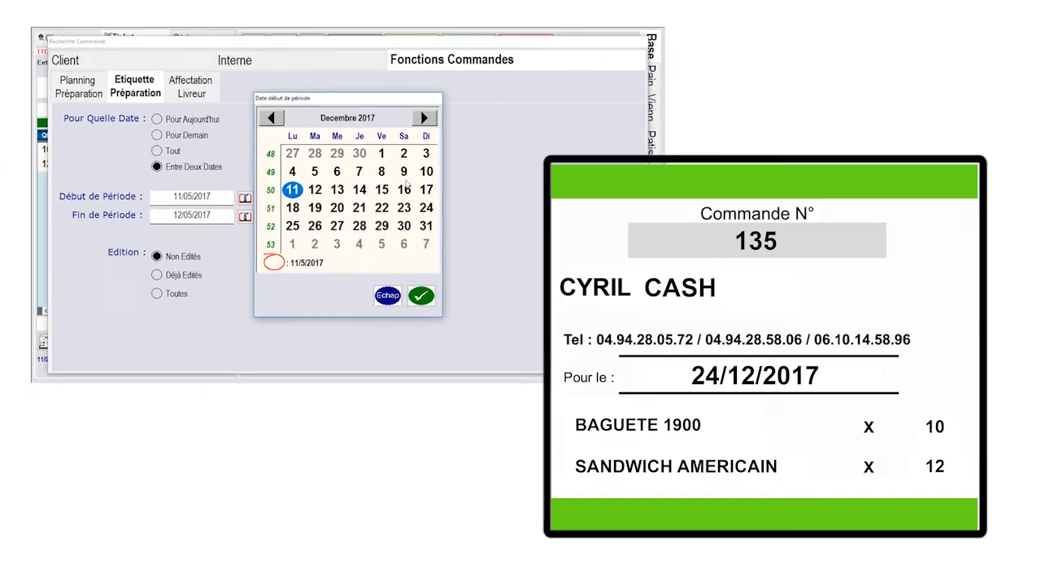
left_click(371, 193)
left_click(386, 273)
left_click(229, 201)
scroll(333, 105, "down", 7)
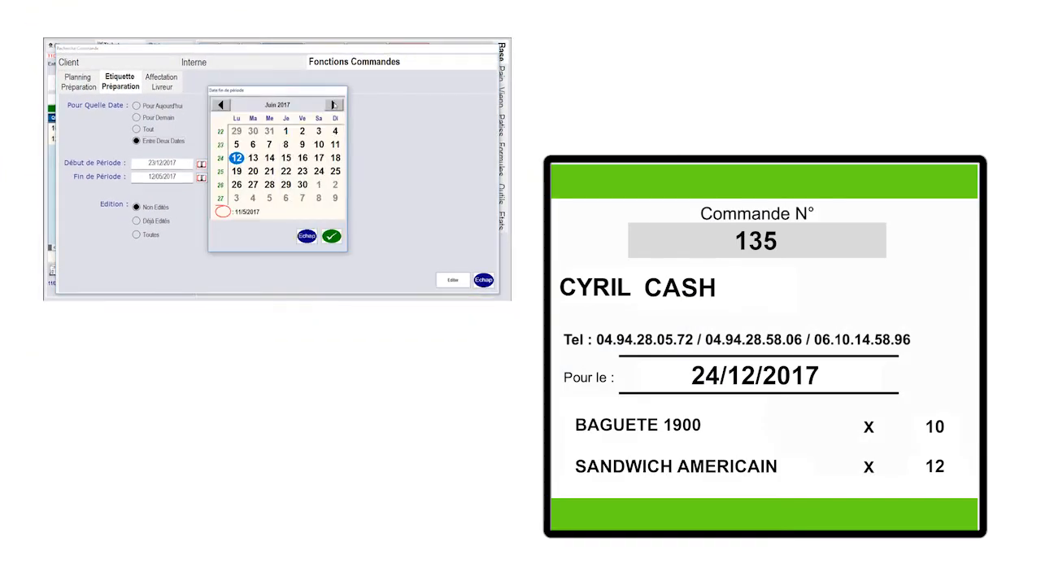
double_click(238, 185)
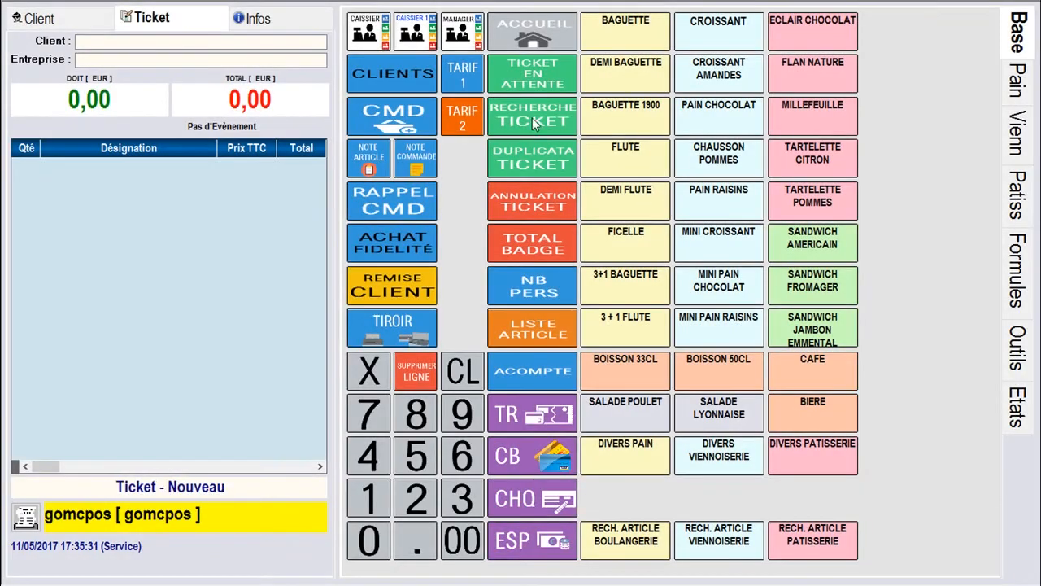
Filter ticket search to ESPECES payments and load ticket 9 onto the sale screen
left_click(533, 120)
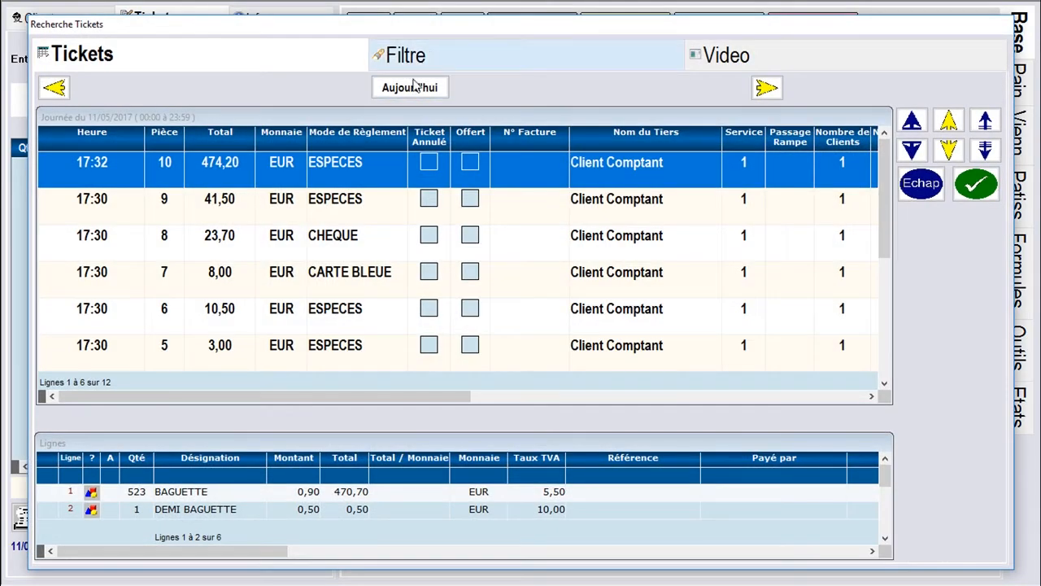
left_click(432, 59)
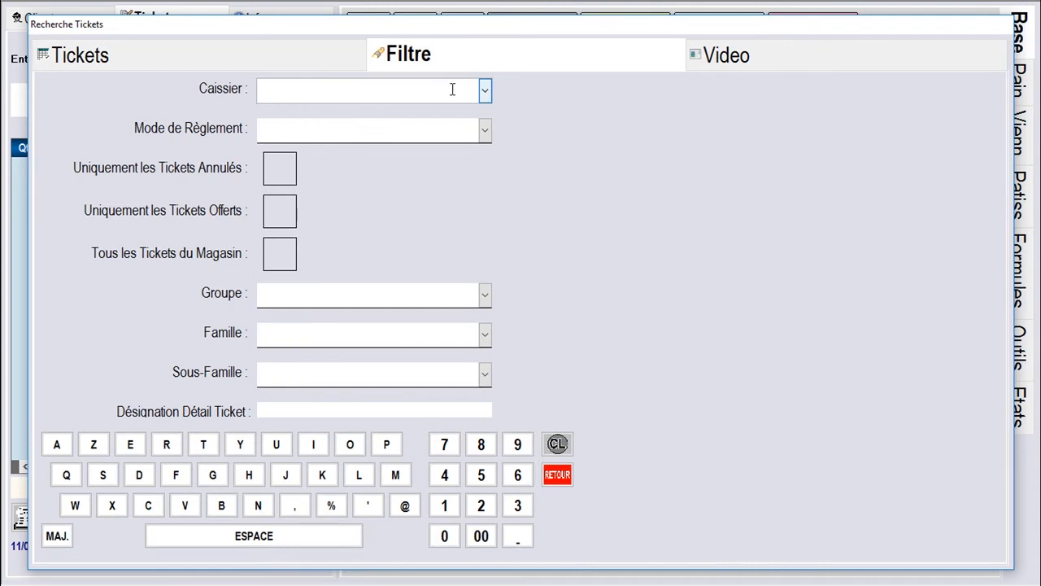
left_click(484, 130)
left_click(370, 232)
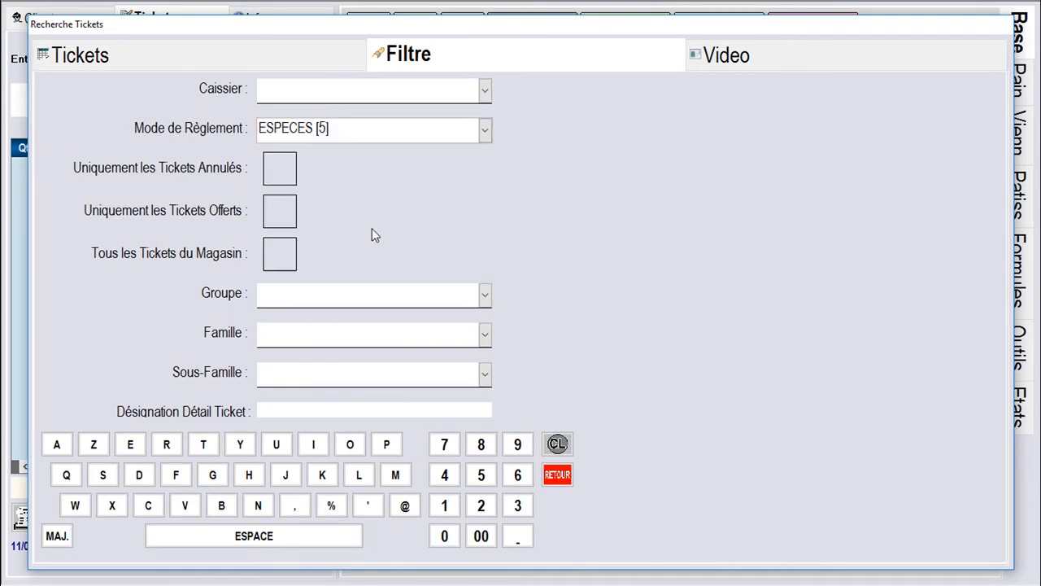
left_click(297, 55)
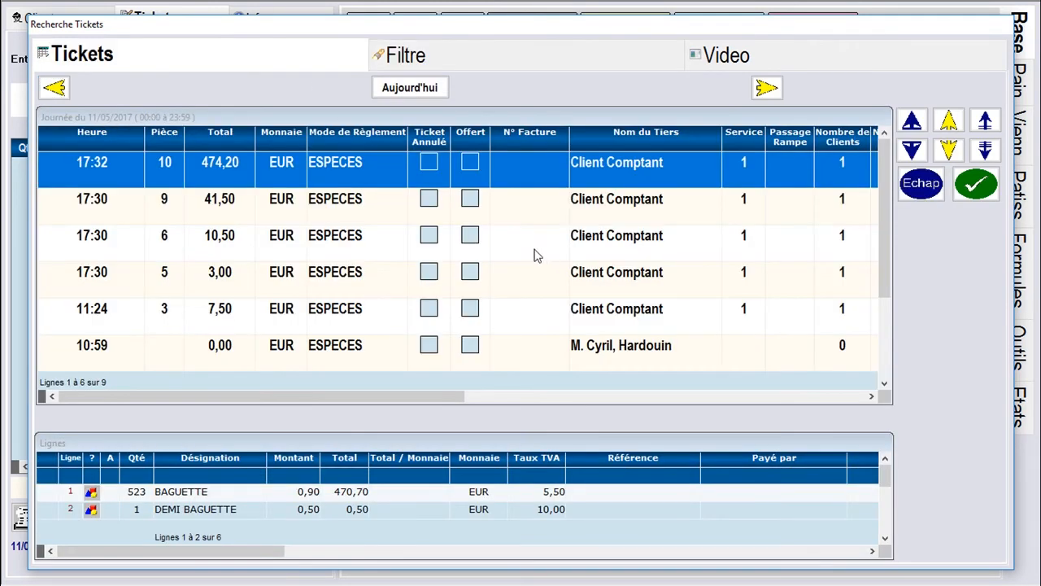
left_click(232, 210)
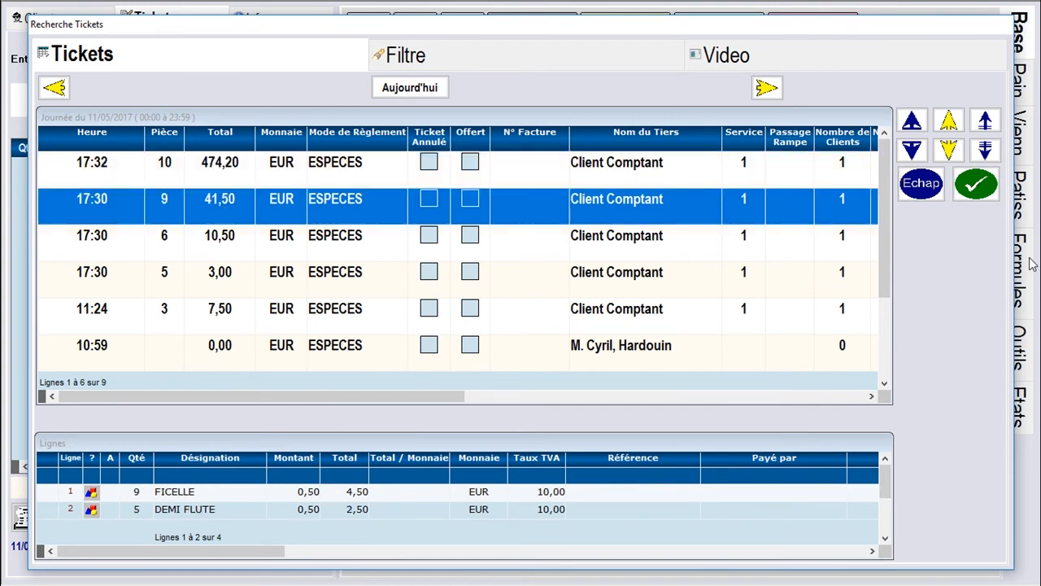
left_click(976, 184)
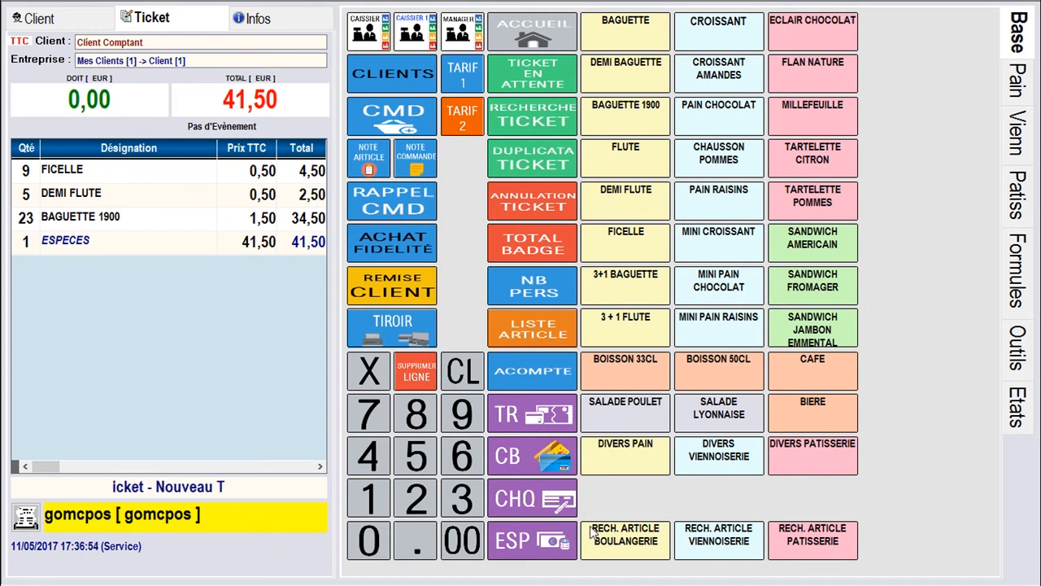
Reprint a duplicate of ticket 9 and return to an empty new ticket at 0,00
left_click(525, 165)
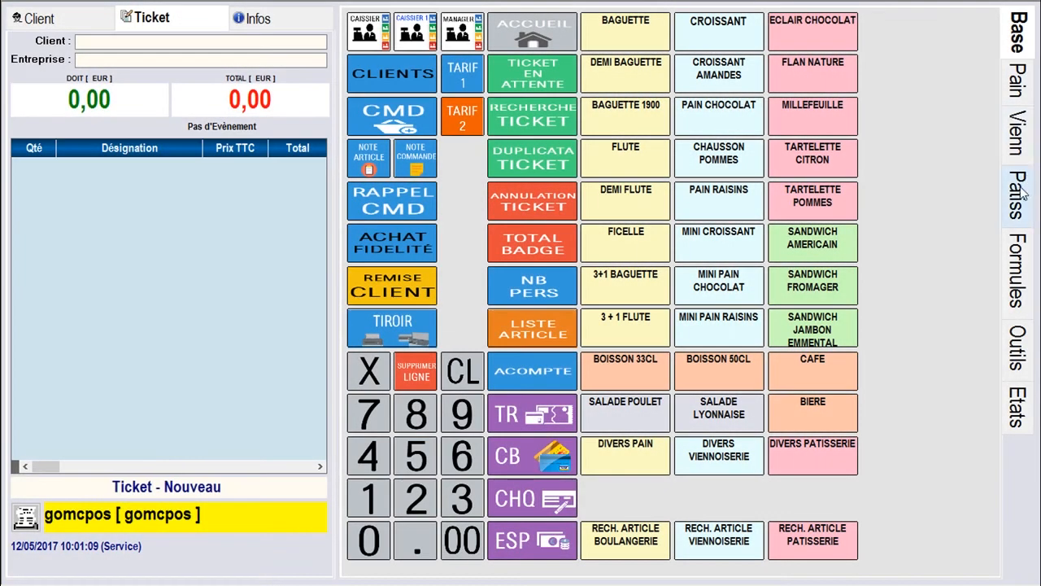
Add a Tartelette Fraises to the ticket, then delete that line again
left_click(1020, 192)
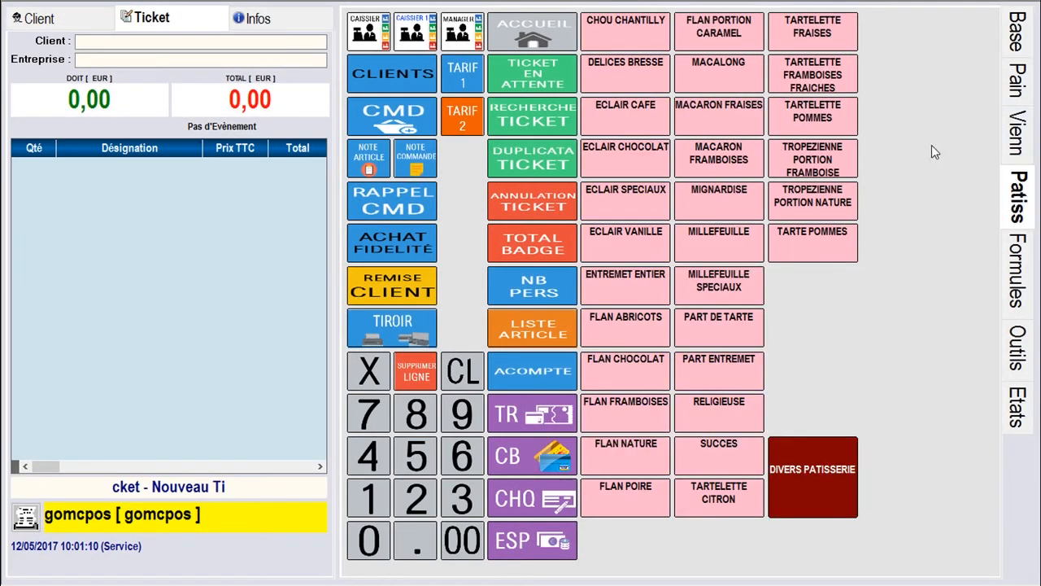
left_click(823, 31)
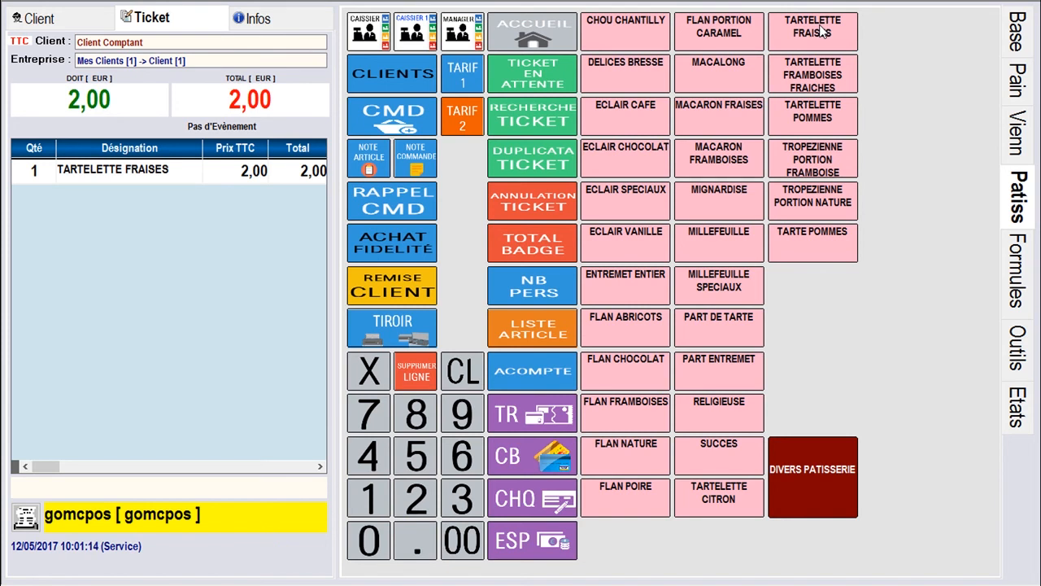
left_click(148, 175)
left_click(424, 379)
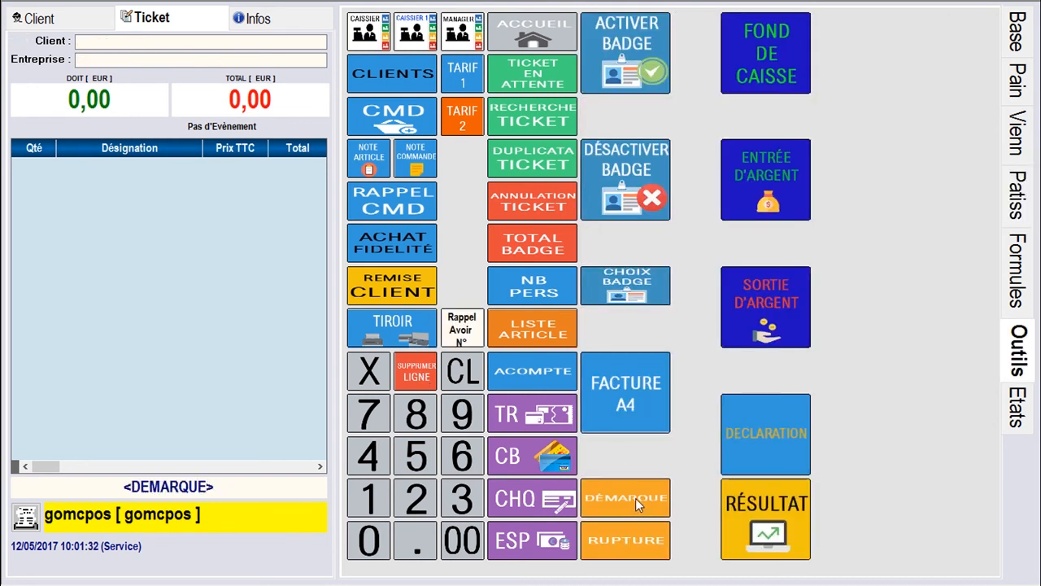
Record a markdown of 1 Tartelette Fraises and 10 Baguettes and validate it
left_click(636, 498)
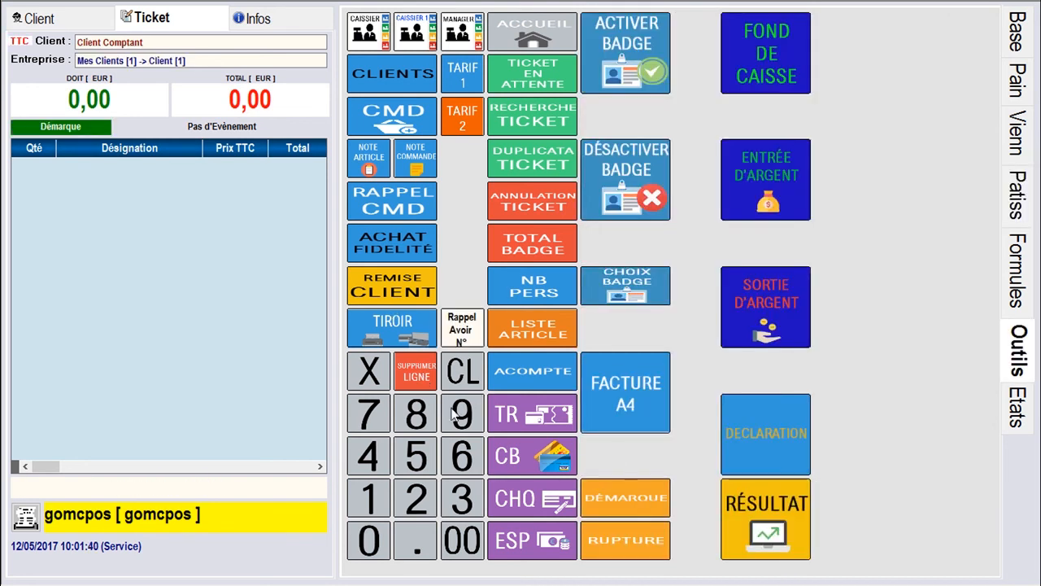
left_click(1017, 196)
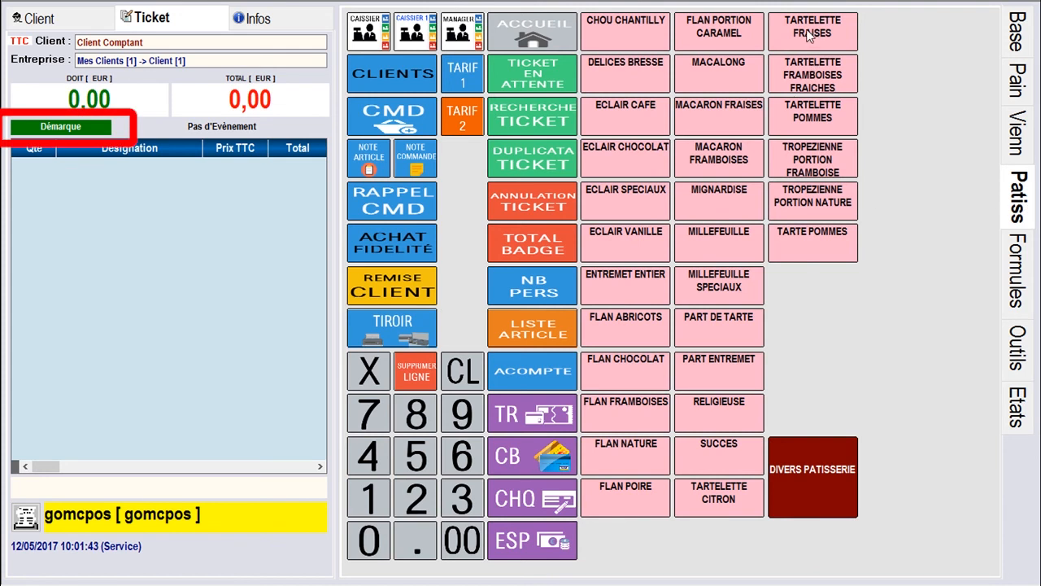
left_click(809, 36)
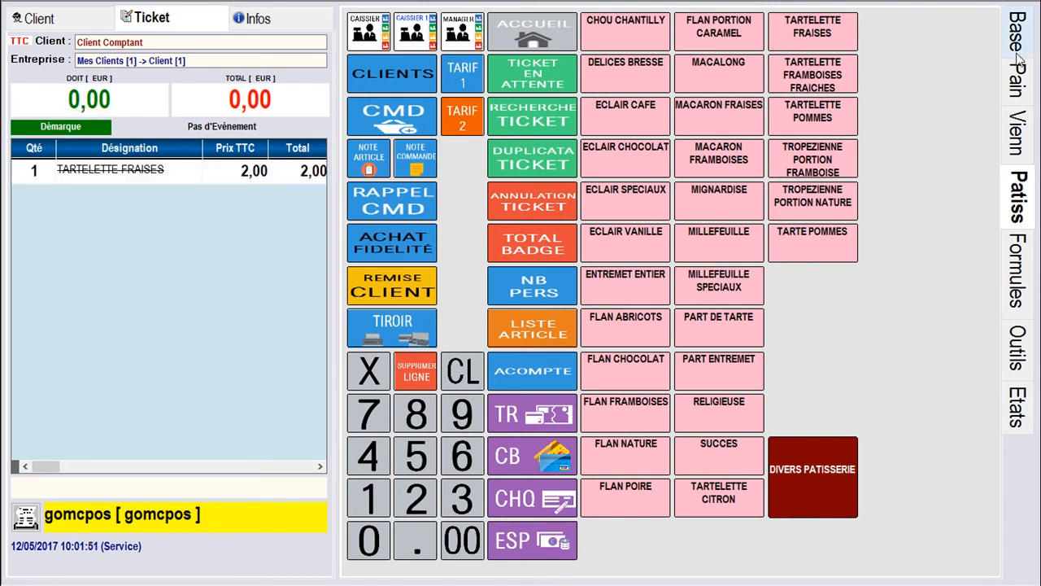
left_click(1017, 33)
left_click(371, 504)
left_click(372, 545)
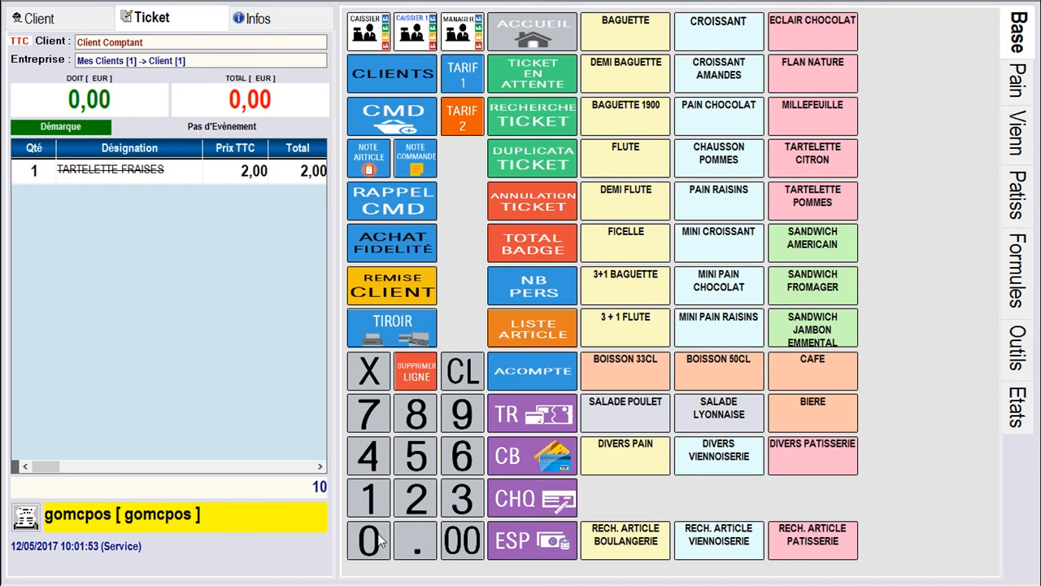
left_click(651, 35)
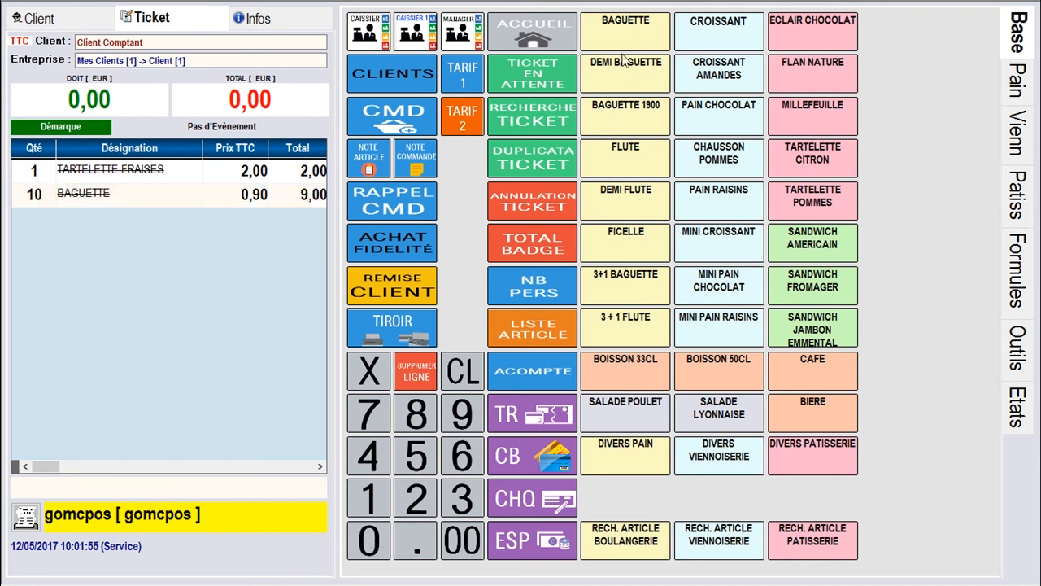
left_click(537, 549)
left_click(1017, 348)
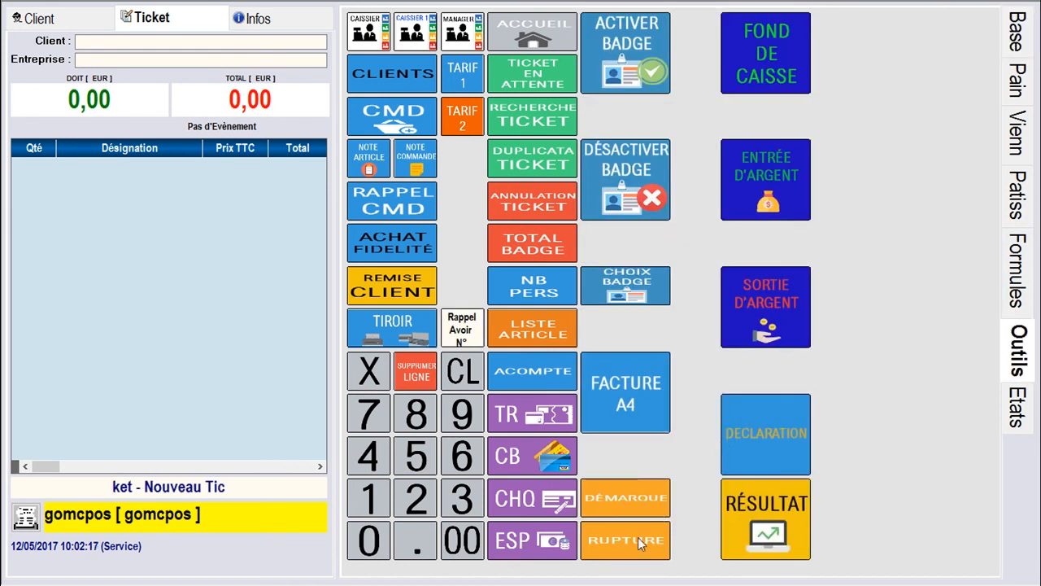
Record a stock-out (Rupture) of 2 Croissants
left_click(638, 542)
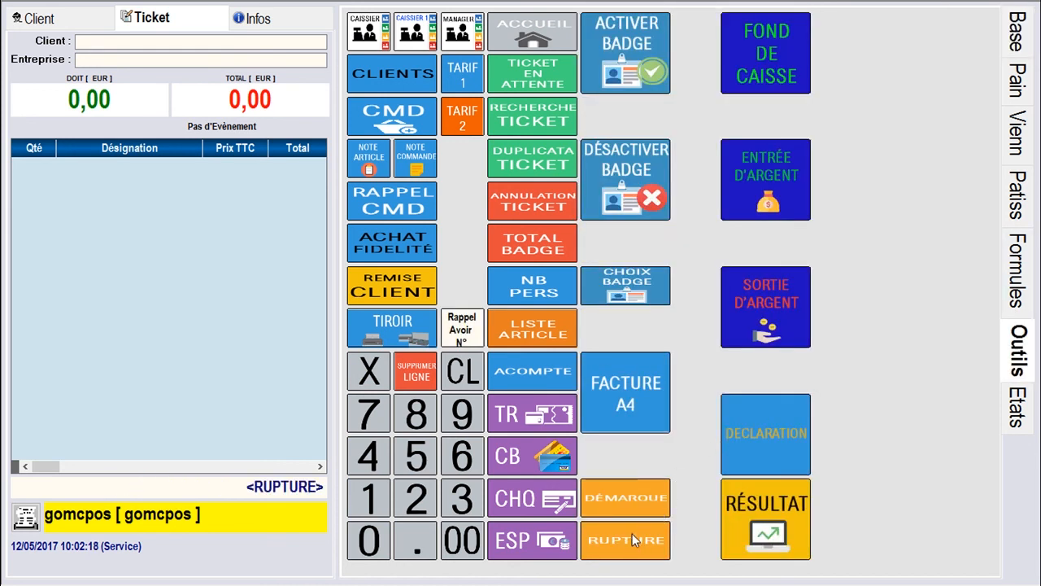
left_click(1016, 42)
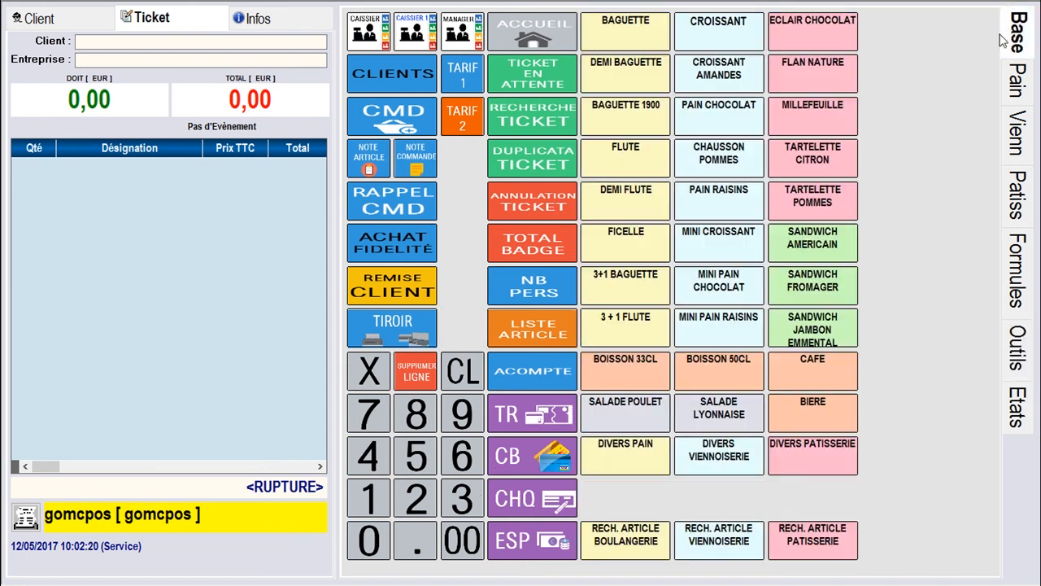
left_click(416, 502)
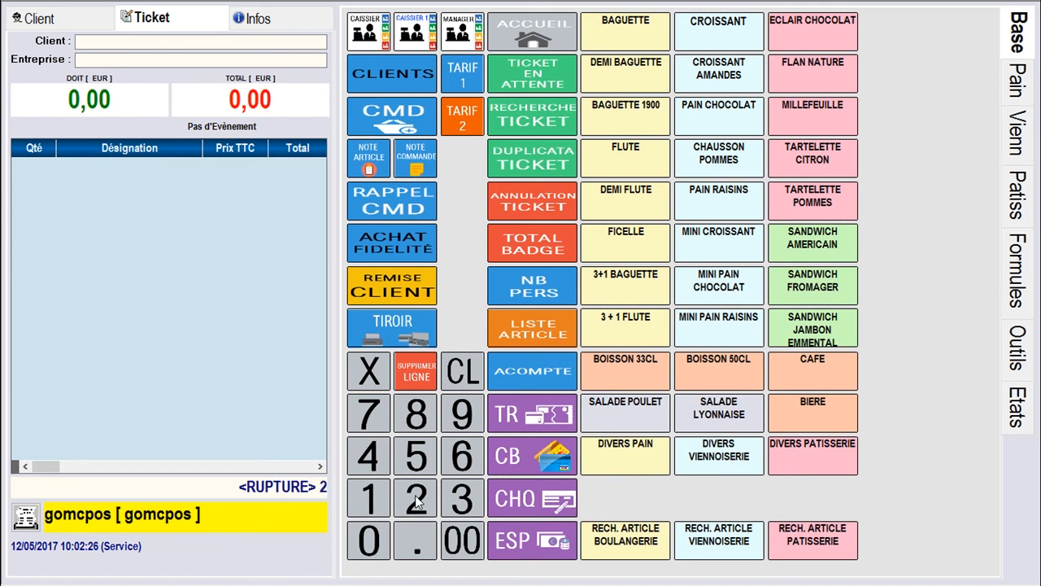
left_click(740, 27)
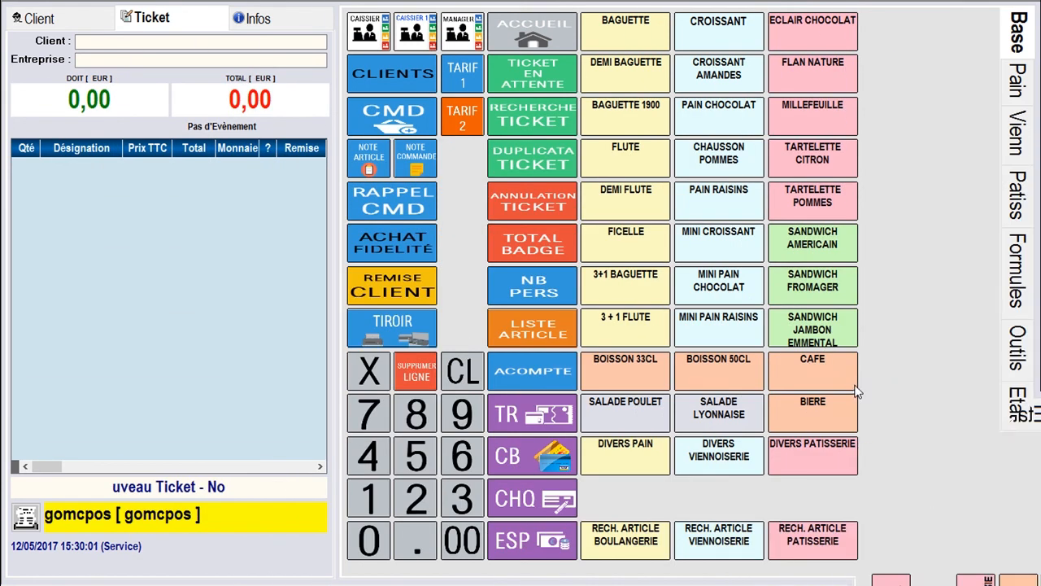
Run the Récap JDV sales recap, review the 517,20 EUR total, then close it
left_click(1013, 411)
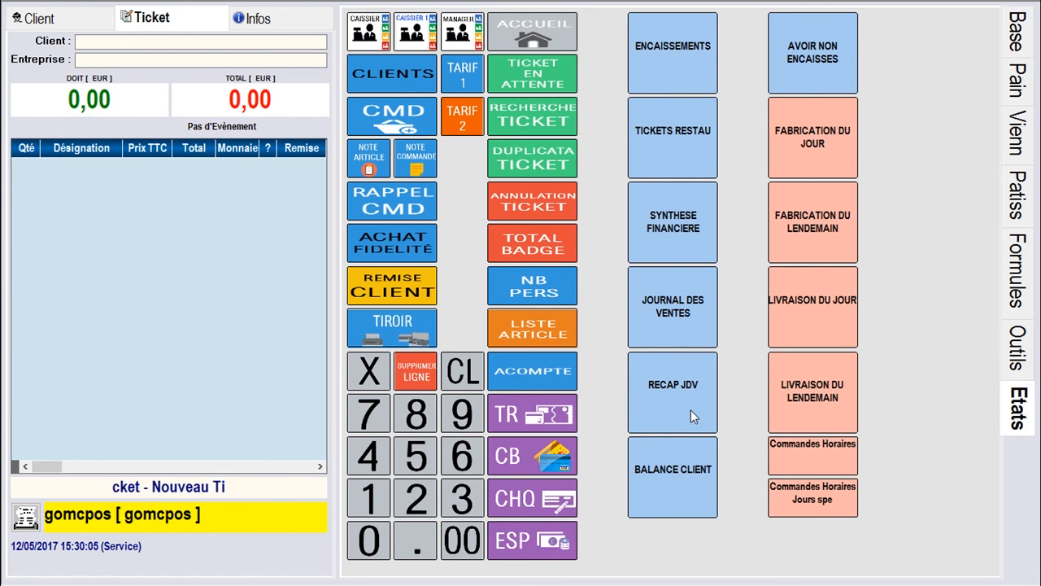
left_click(690, 410)
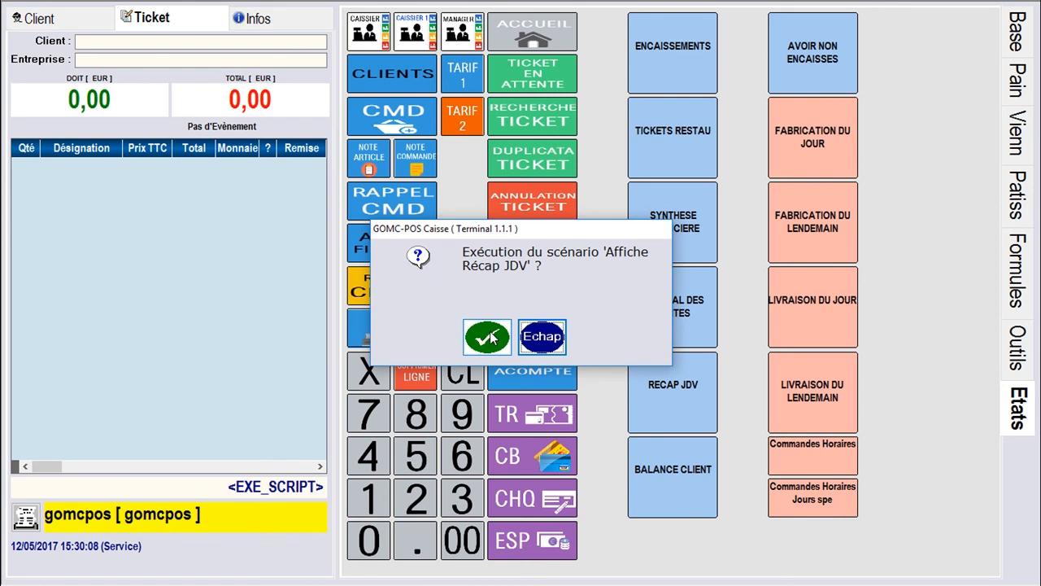
left_click(488, 337)
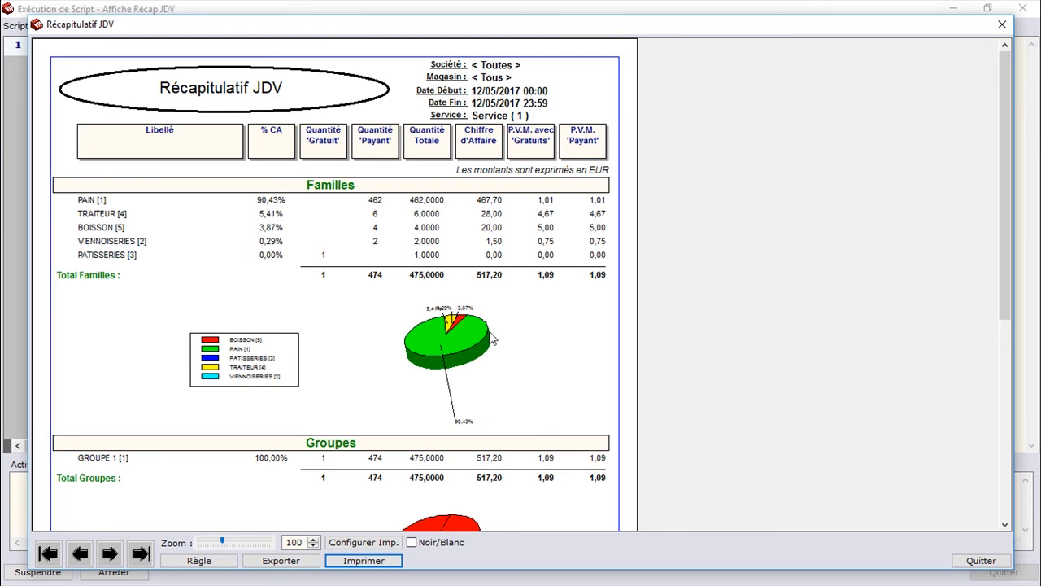
left_click_drag(1000, 324, 1025, 268)
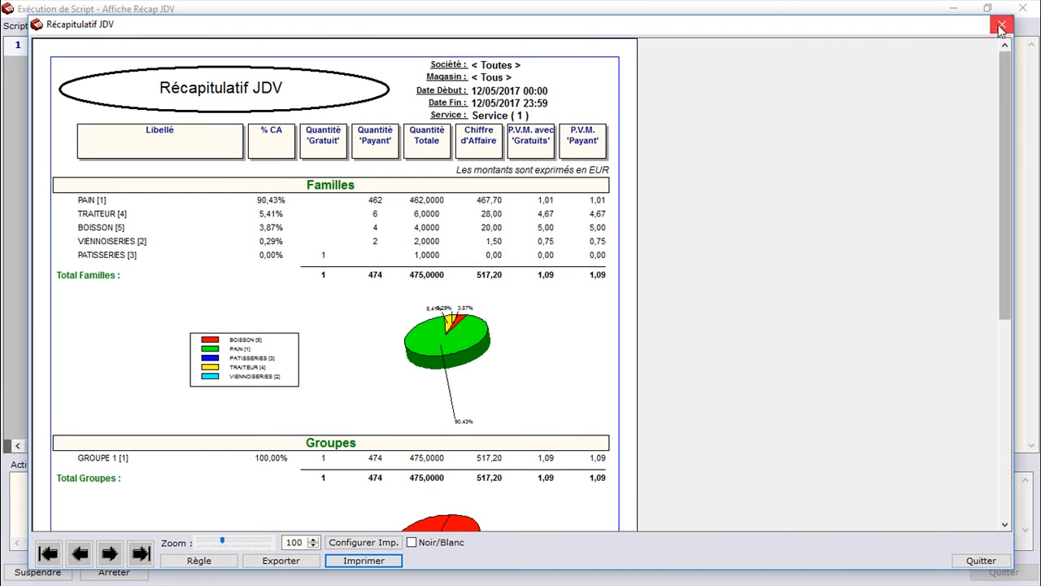
left_click(997, 31)
In the cash declaration, enter 2 cheques at 50,00 and 6 meal vouchers at 8,00
left_click(773, 458)
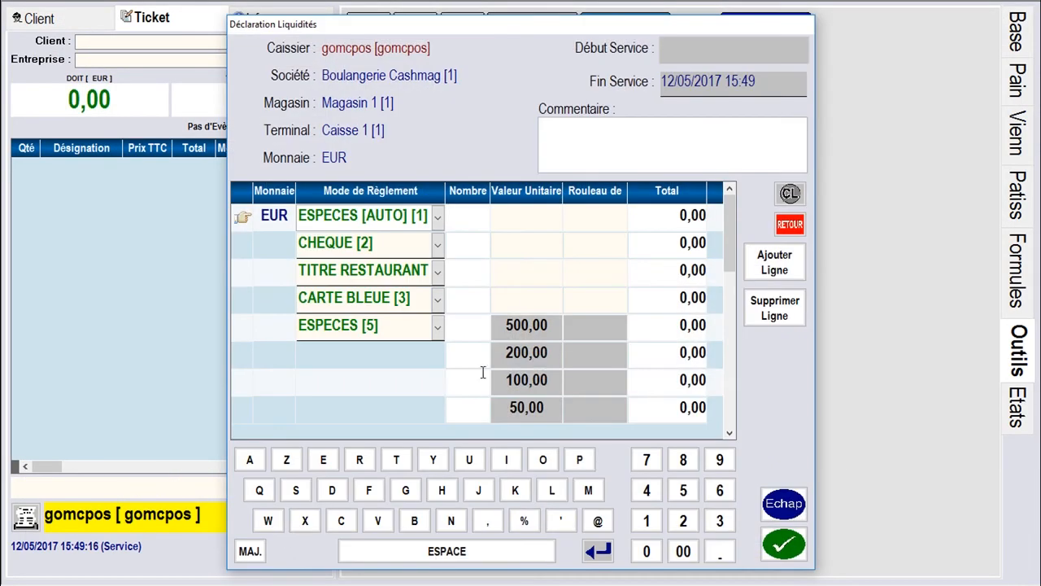
left_click_drag(726, 244, 728, 219)
left_click(649, 520)
left_click(790, 224)
left_click(467, 244)
left_click(684, 521)
left_click(527, 244)
left_click(684, 490)
left_click(648, 553)
double_click(648, 553)
left_click(468, 271)
left_click(719, 491)
left_click(526, 272)
left_click(683, 460)
left_click(683, 555)
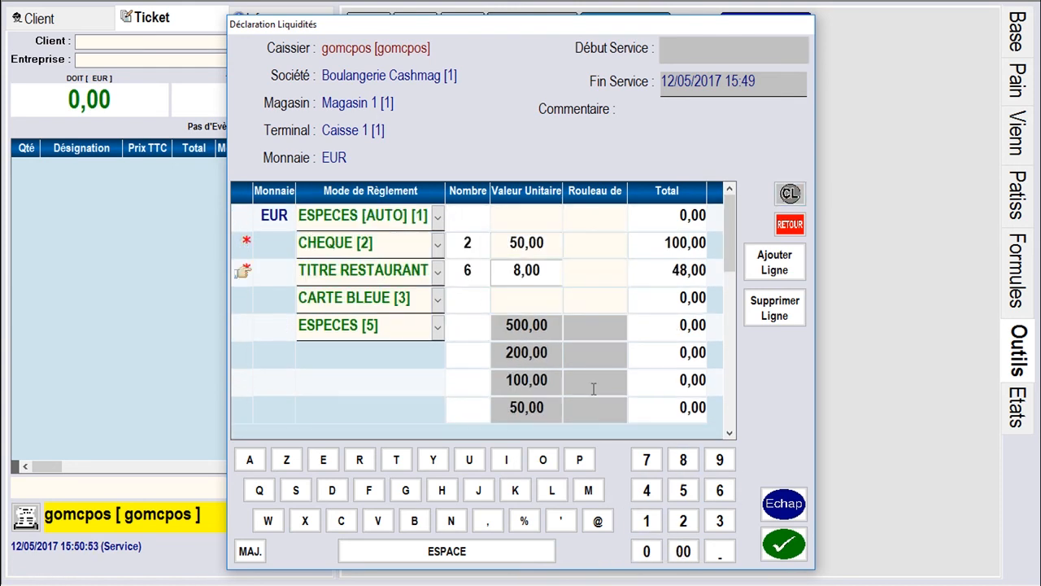
Declare one 100,00 note, 10 notes of 5,00 and 10 notes of 10,00
left_click(468, 381)
left_click(648, 522)
scroll(537, 364, "down", 2)
left_click(468, 341)
left_click(648, 522)
left_click(647, 551)
left_click(468, 314)
left_click(647, 551)
Declare coins: 20 of 2,00, 9 of 1,00, 25 of 0,50, 52 of 0,20, 33 of 0,10
left_click(468, 367)
left_click(683, 520)
left_click(647, 552)
left_click(468, 395)
left_click(719, 460)
left_click(468, 423)
left_click(683, 521)
left_click(683, 489)
scroll(488, 366, "down", 2)
left_click(468, 380)
left_click(683, 490)
left_click(683, 520)
left_click(467, 407)
left_click(719, 521)
left_click(720, 521)
Add one 20,00 note, validate the declaration, and display the Terminal RAZ report
left_click(468, 216)
left_click(646, 520)
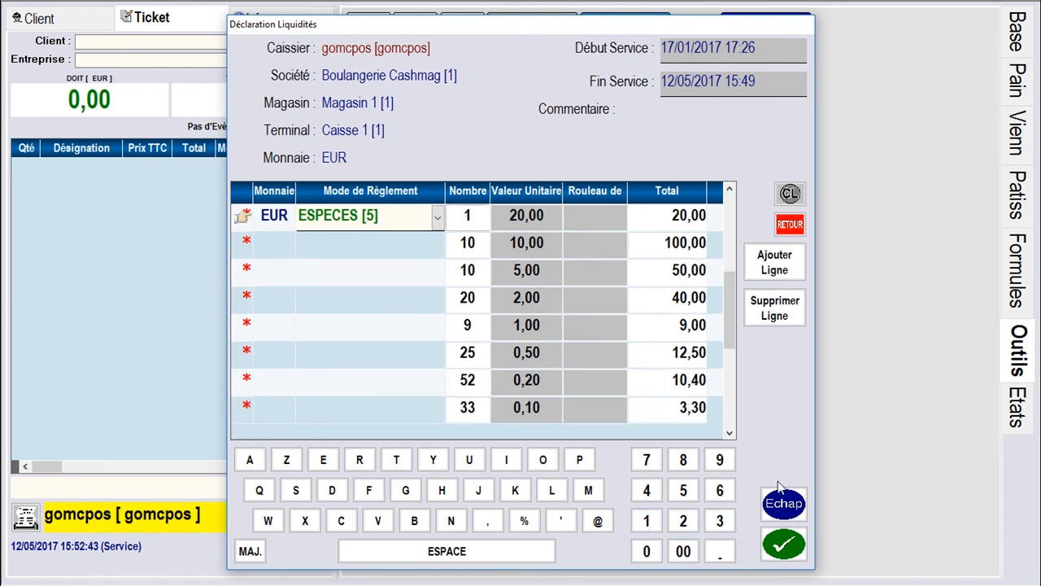
left_click(783, 543)
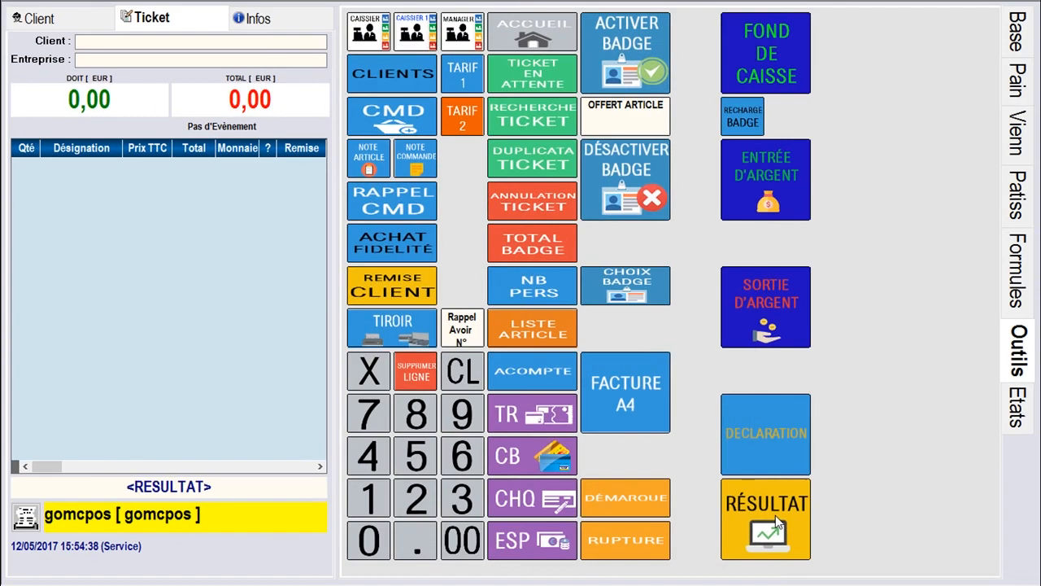
left_click(612, 415)
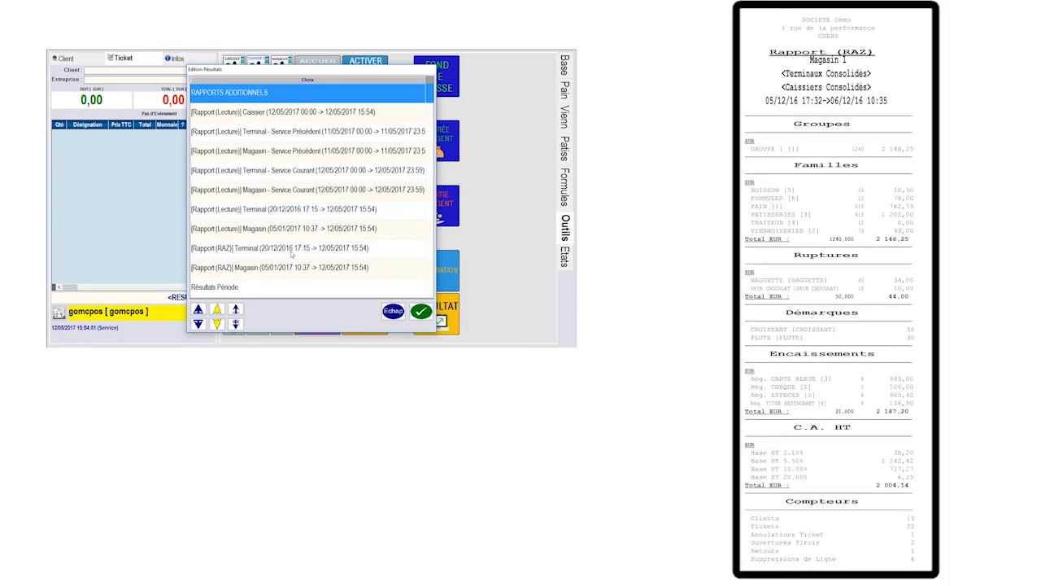
left_click(292, 248)
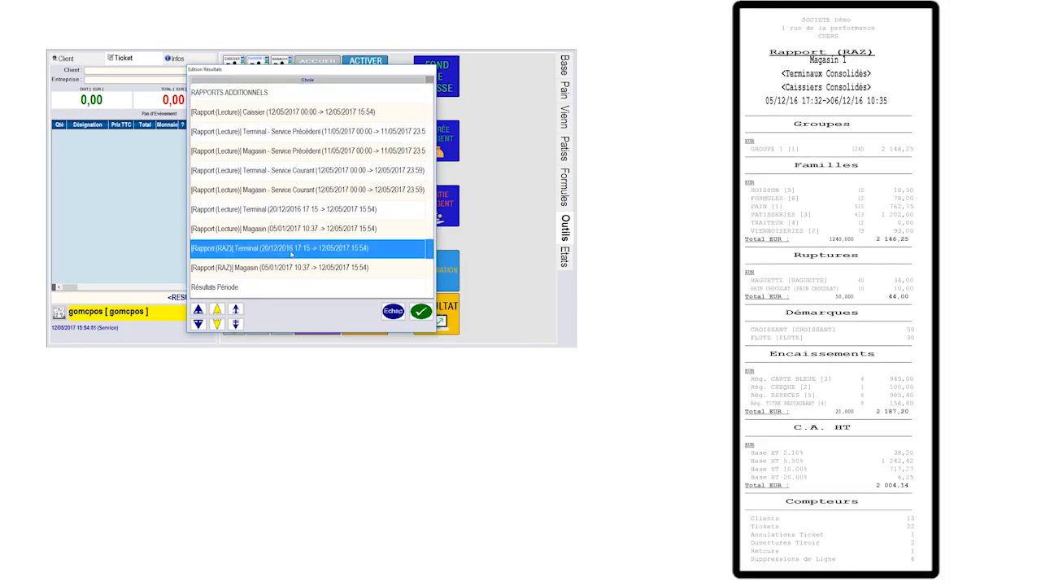